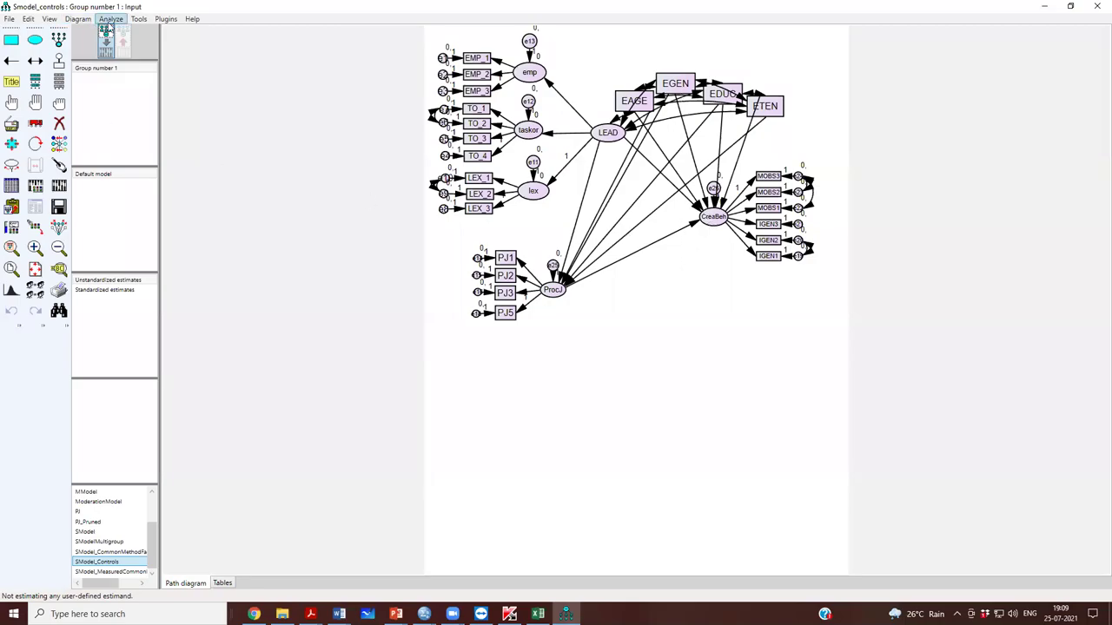
- Start Bayesian estimation from the Analyze menu and move the Bayesian SEM window aside while it samples
click(110, 19)
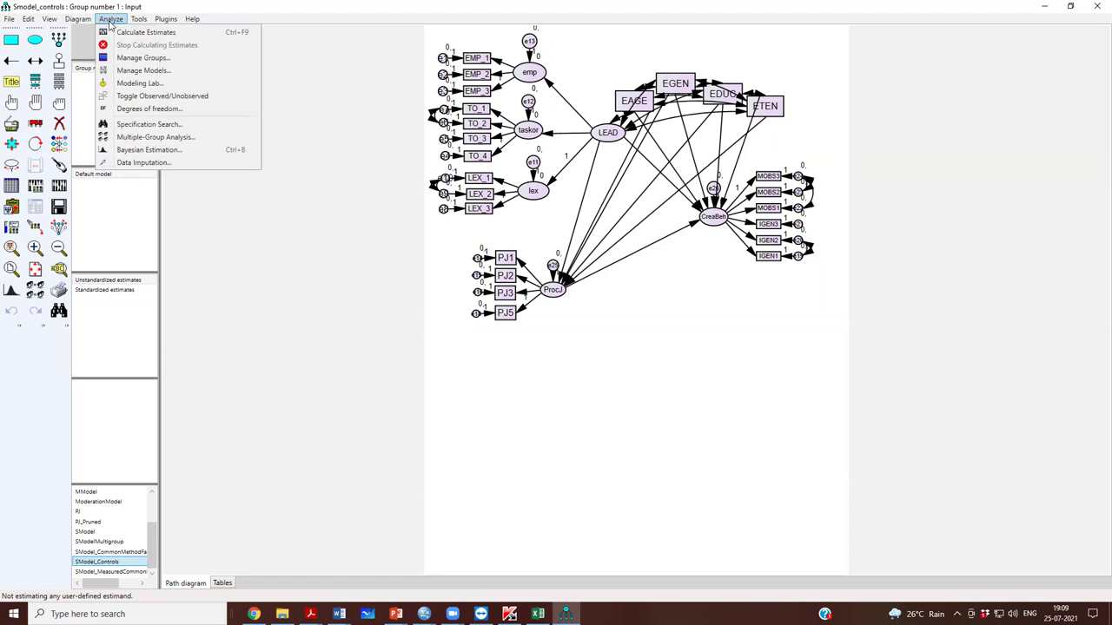
click(164, 149)
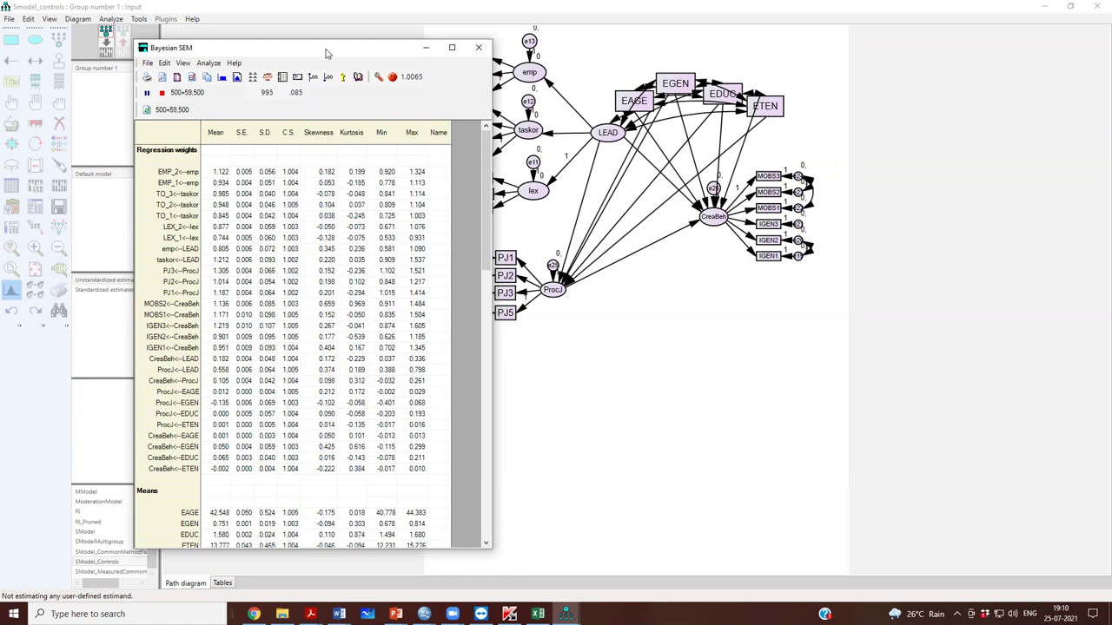
drag(326, 54, 315, 43)
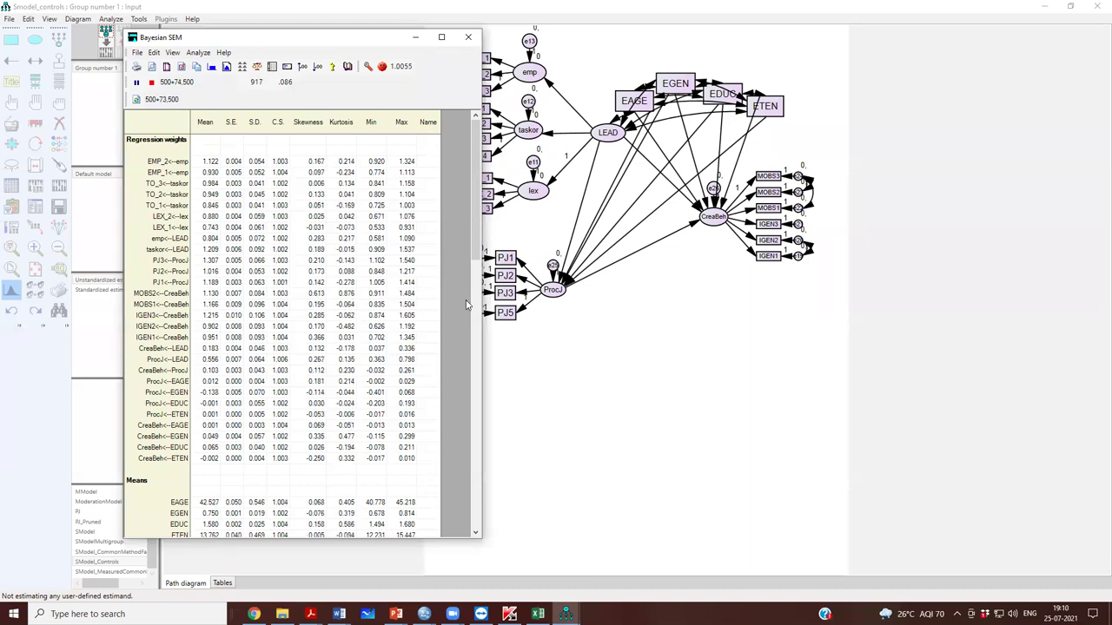
click(714, 221)
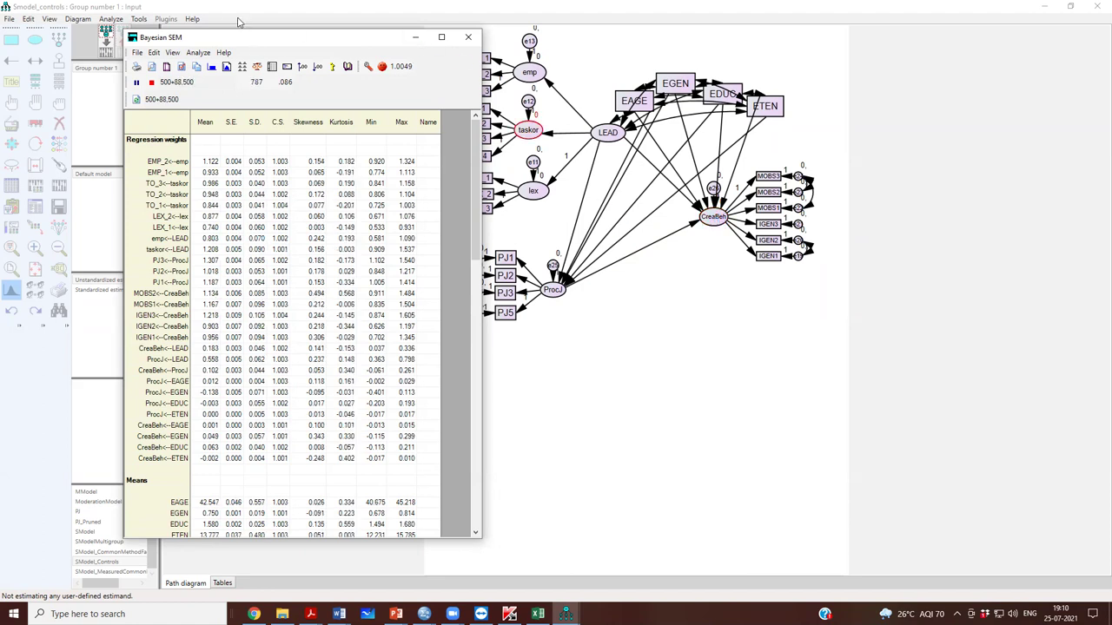
- Reposition and enlarge the Bayesian SEM window to show more posterior rows while sampling continues to about 1.001
drag(257, 43, 225, 14)
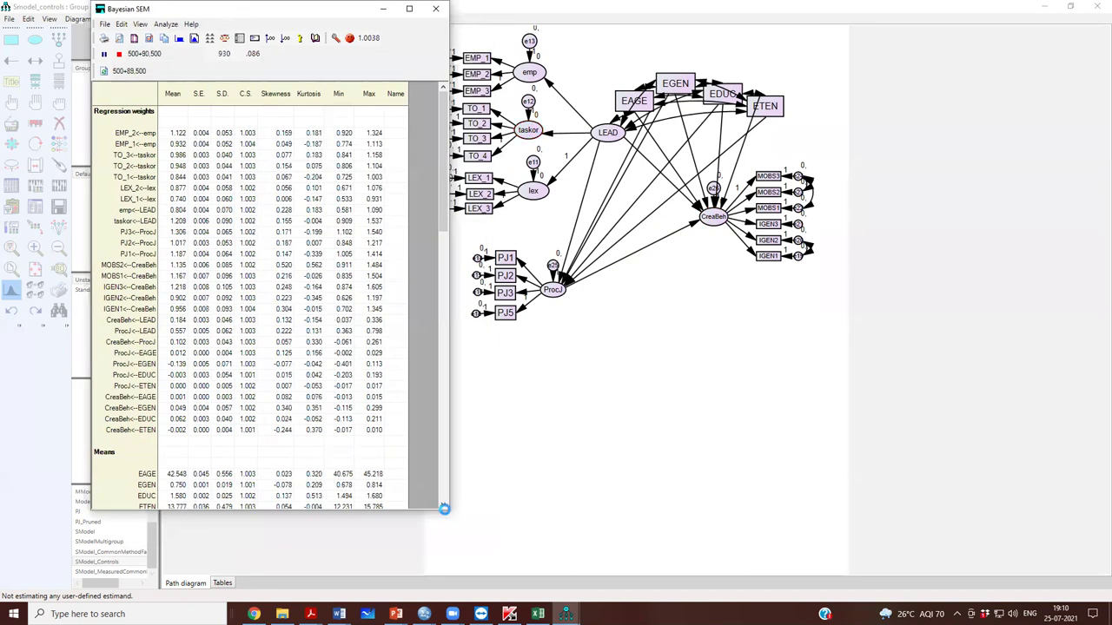
drag(446, 511, 485, 587)
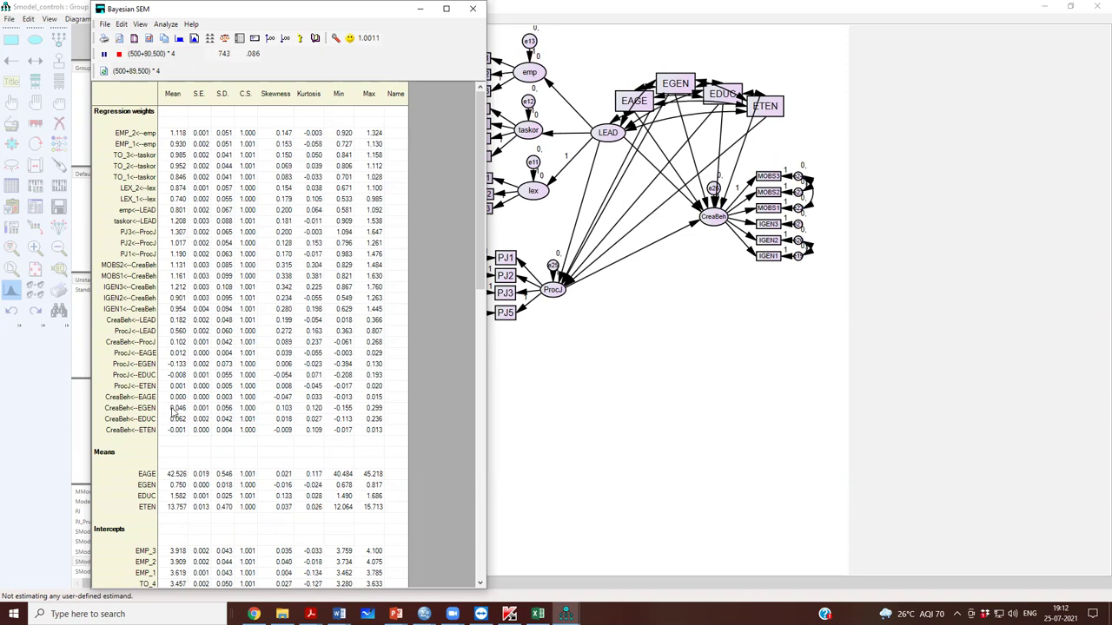
- Pause the Bayesian sampler and copy its posterior estimates table with Edit > Copy
click(104, 54)
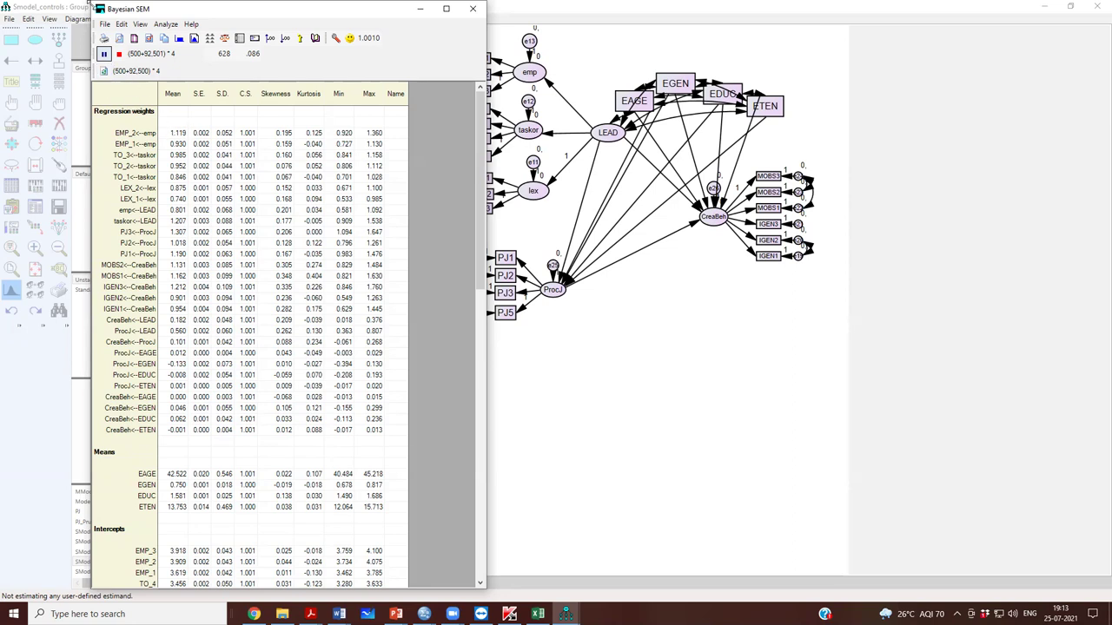
click(105, 24)
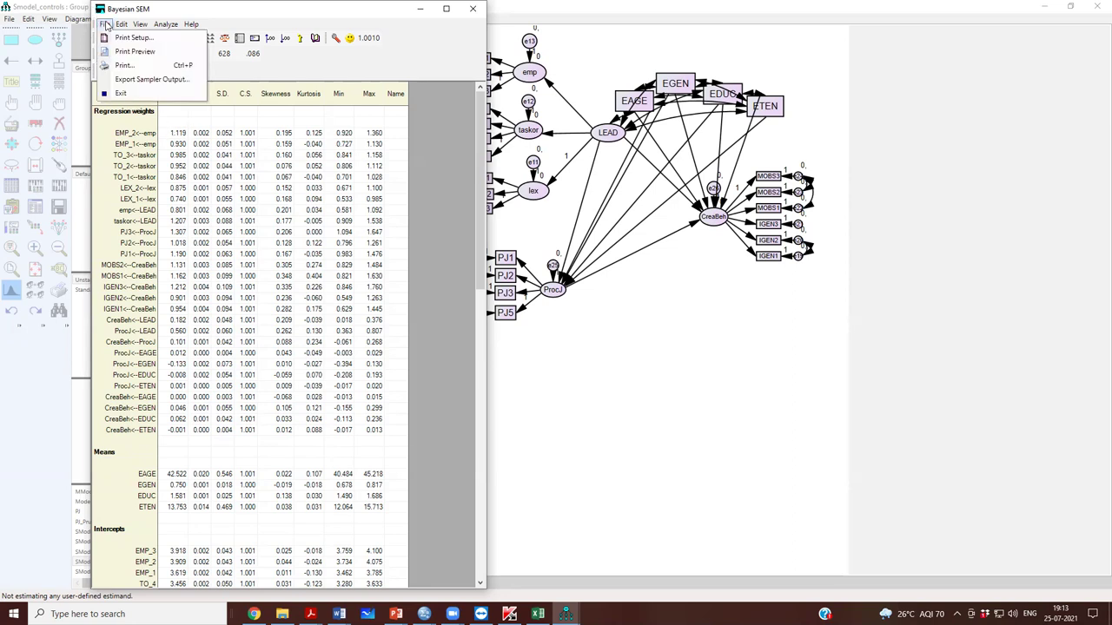
click(191, 24)
click(119, 123)
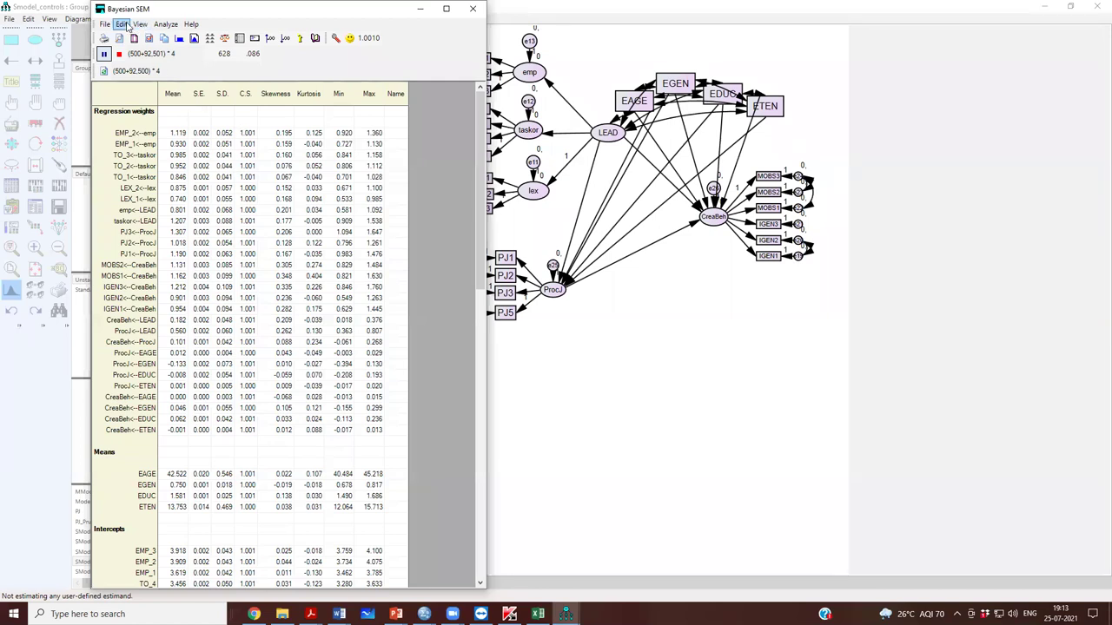
click(125, 25)
click(139, 38)
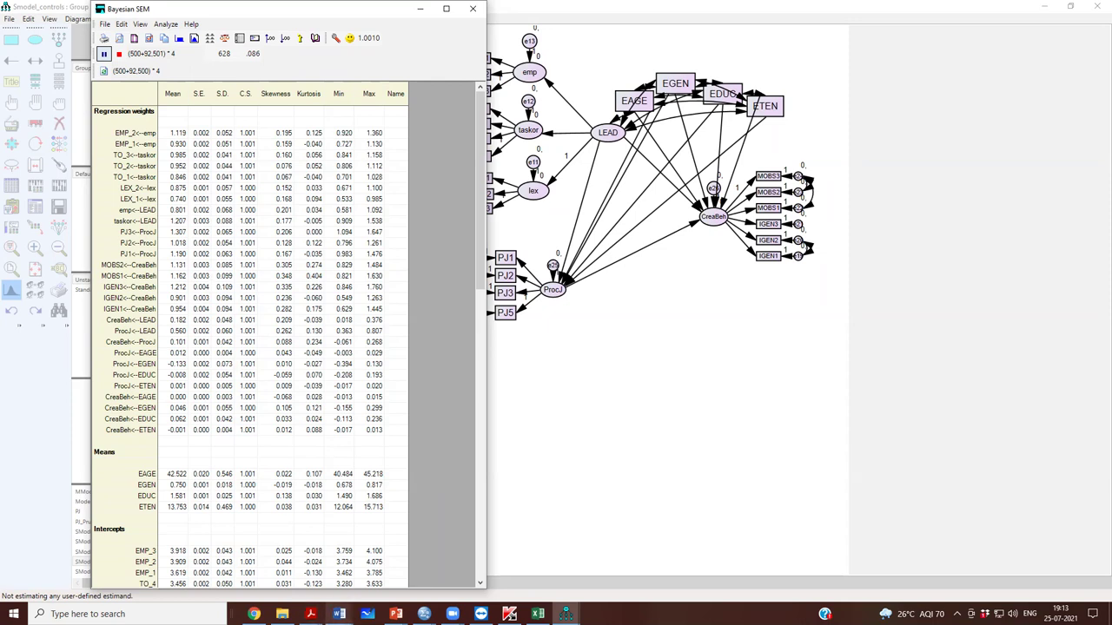
- Paste the Bayesian estimates at A1 of a new Excel sheet and widen column A for the path labels
click(538, 614)
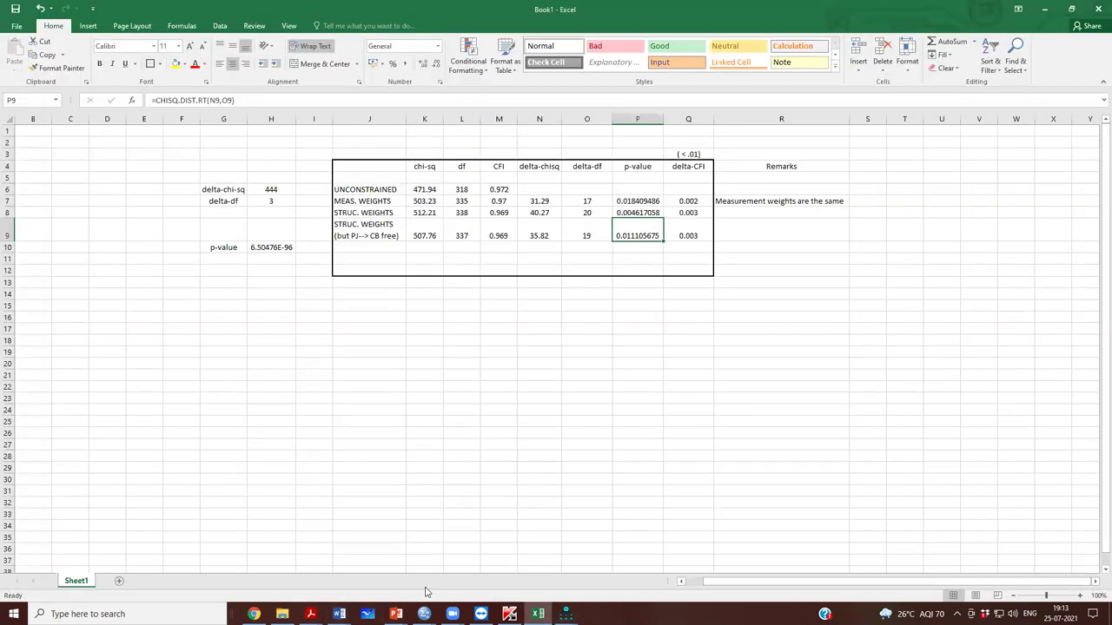
click(119, 580)
right_click(45, 128)
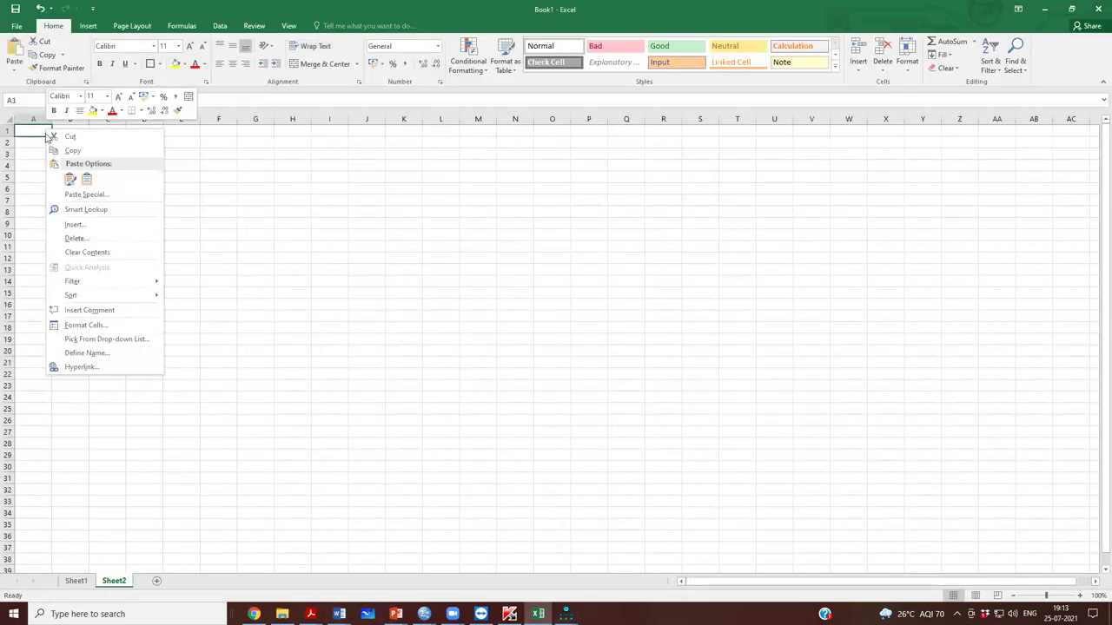
click(69, 180)
click(434, 265)
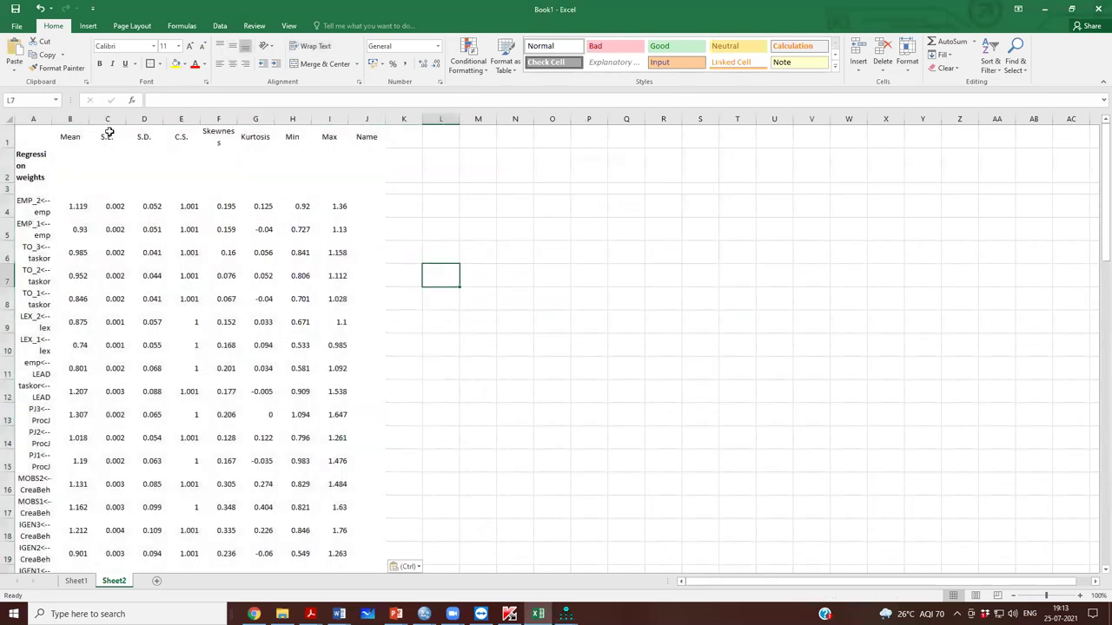
drag(52, 119, 103, 128)
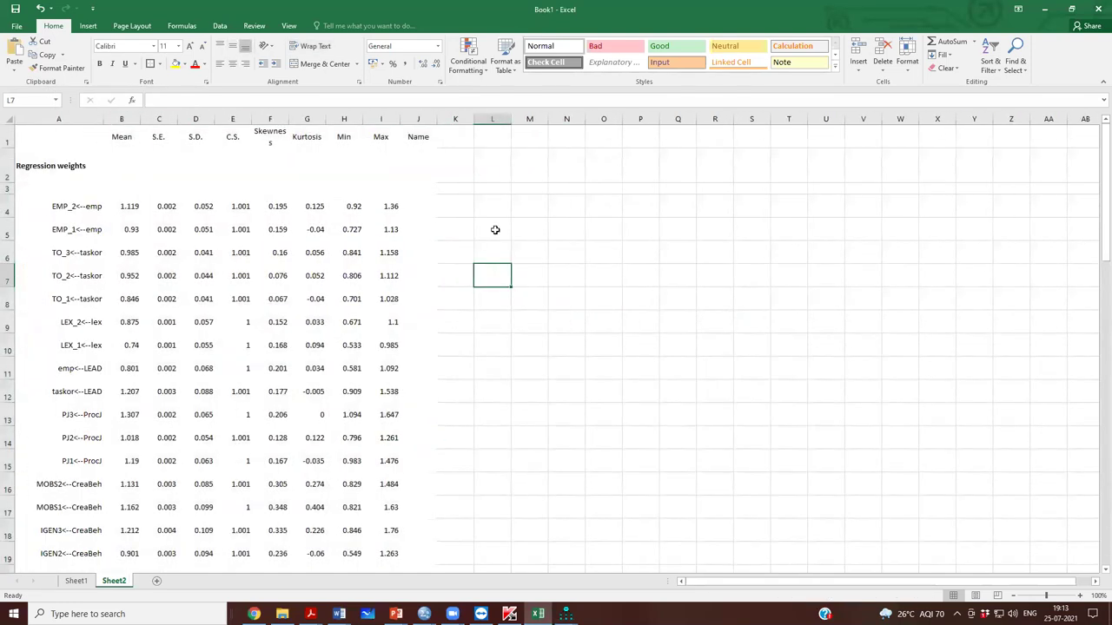
click(549, 200)
- Fill rows 21–23, the three structural path estimates, with yellow
scroll(138, 359, down, 3)
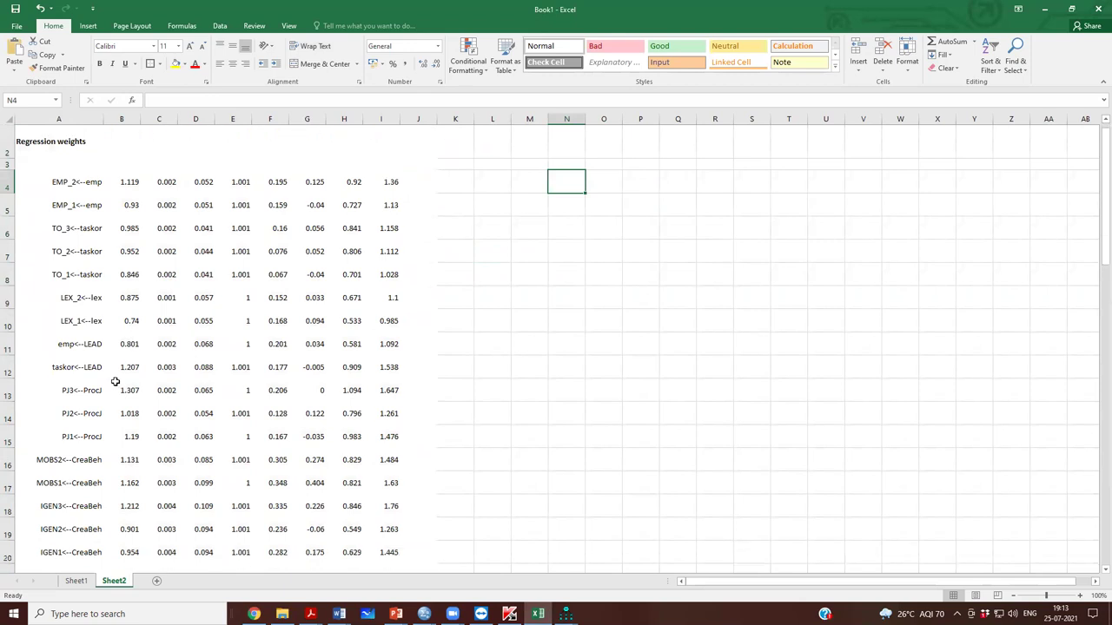
scroll(107, 380, up, 1)
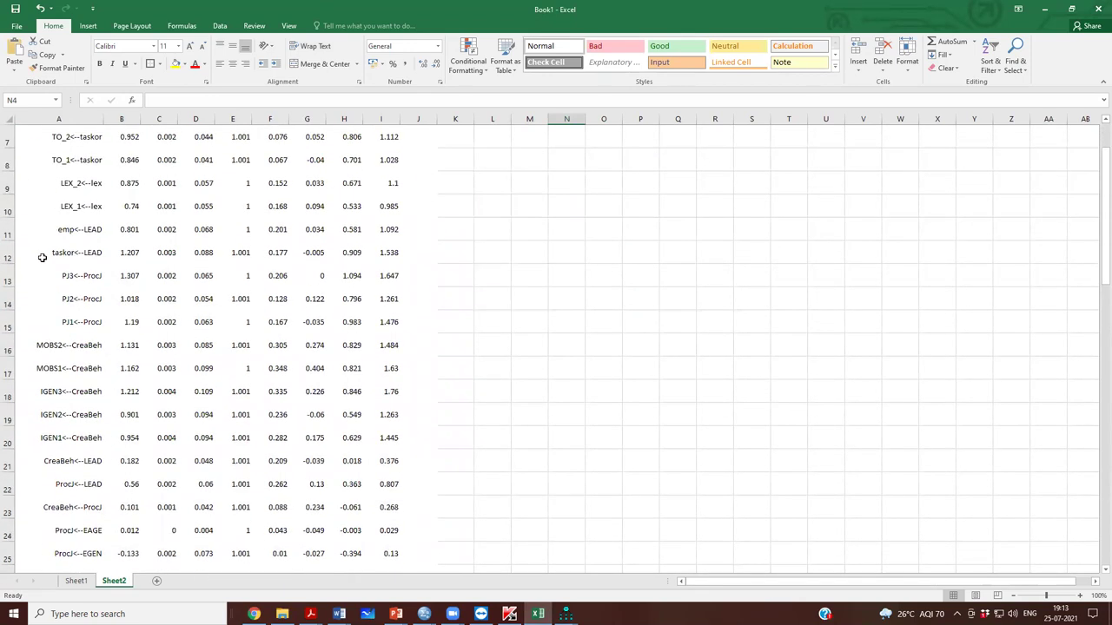
scroll(60, 339, down, 4)
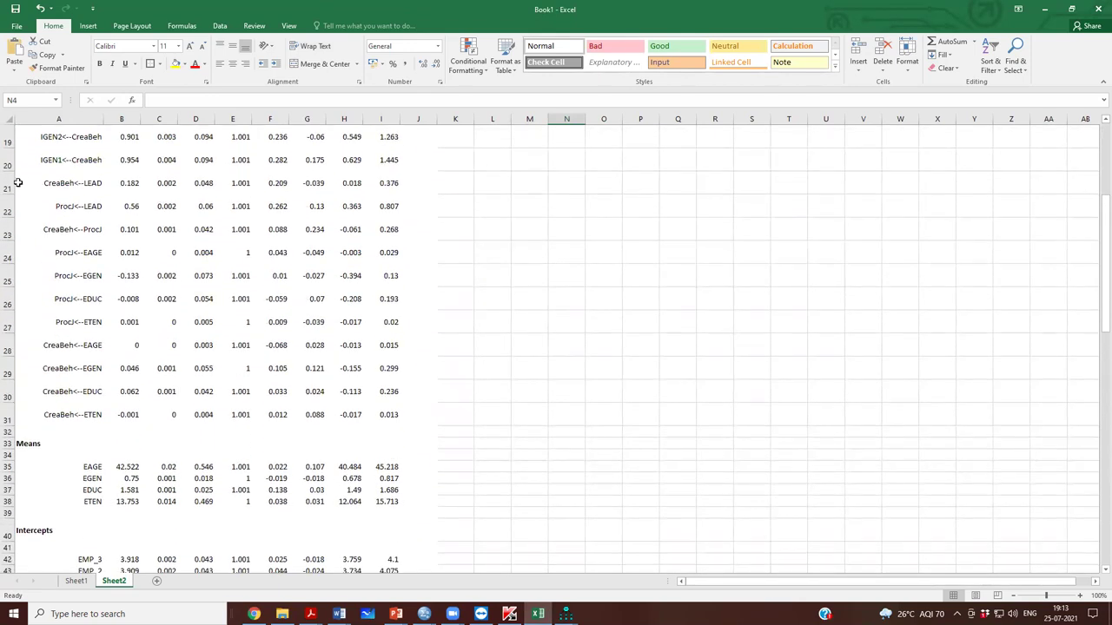
drag(7, 185, 126, 230)
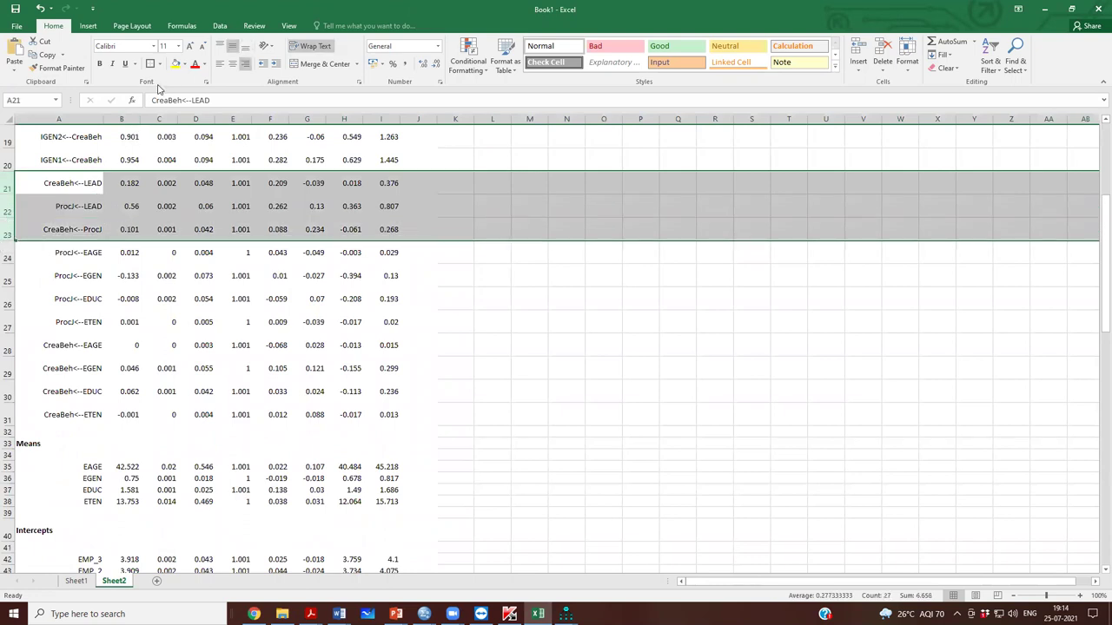
click(177, 63)
click(530, 274)
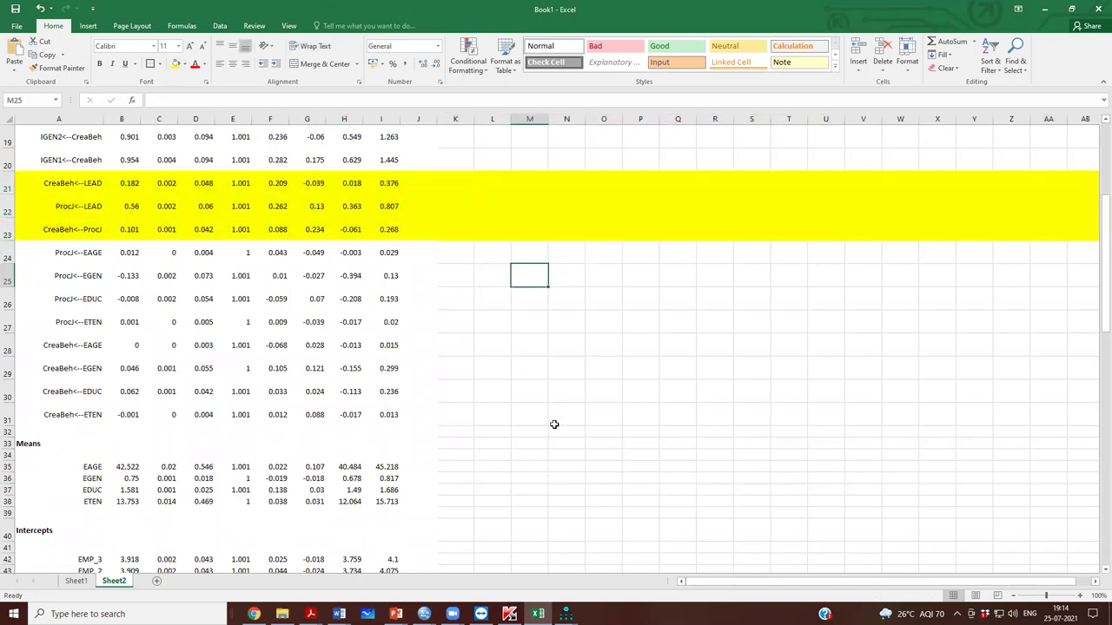
key(alt)
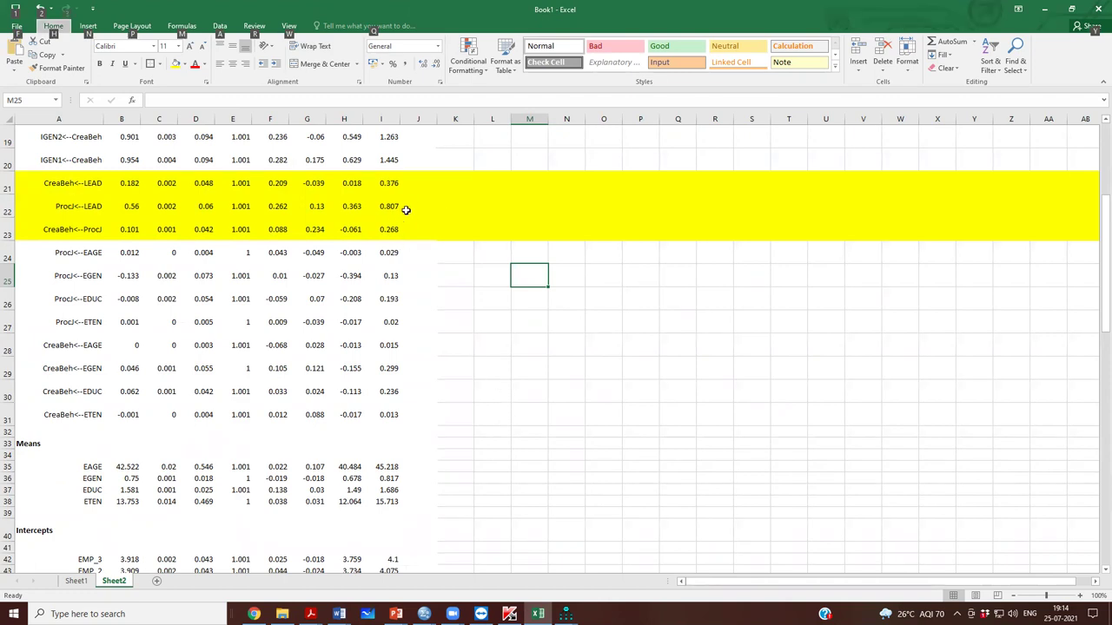
click(496, 307)
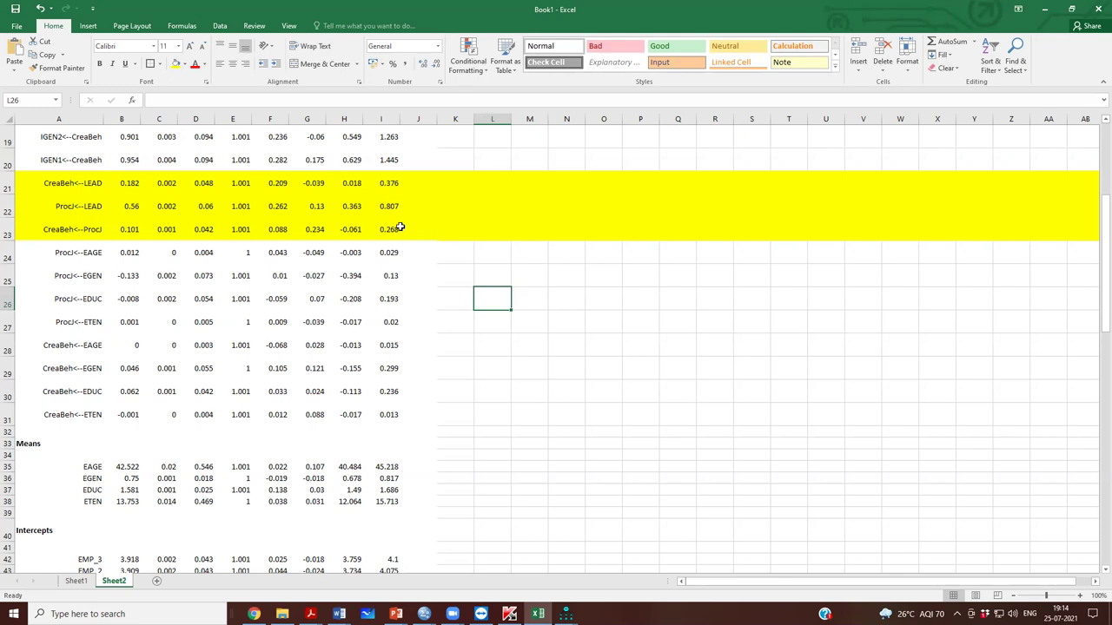
key(alt+Tab)
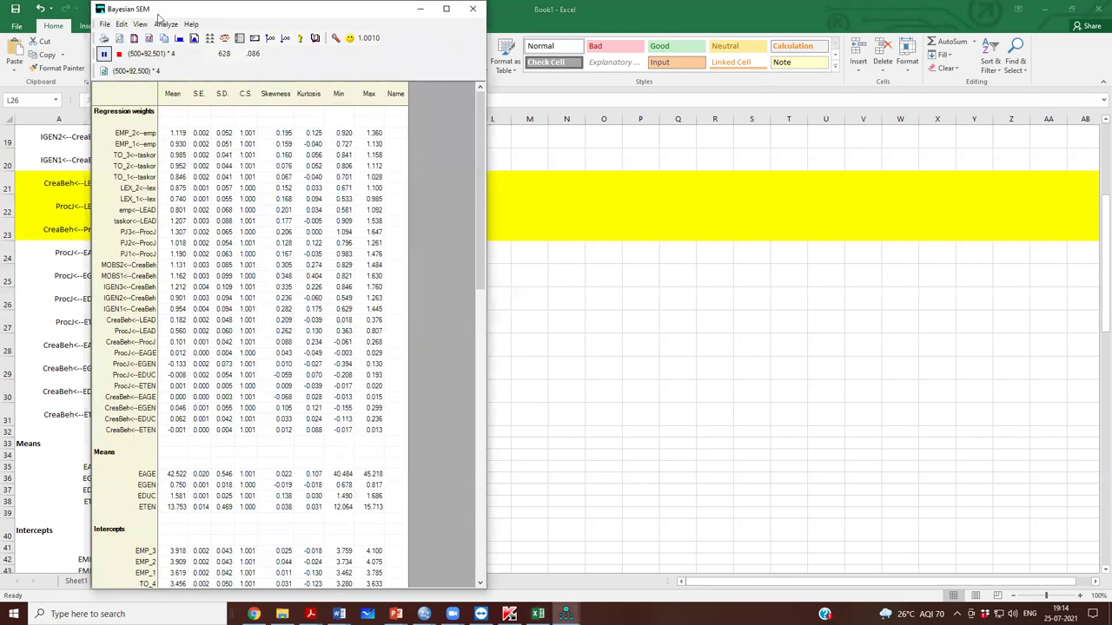
- Calculate the maximum-likelihood estimates for the path model in Amos Graphics
key(alt+Tab)
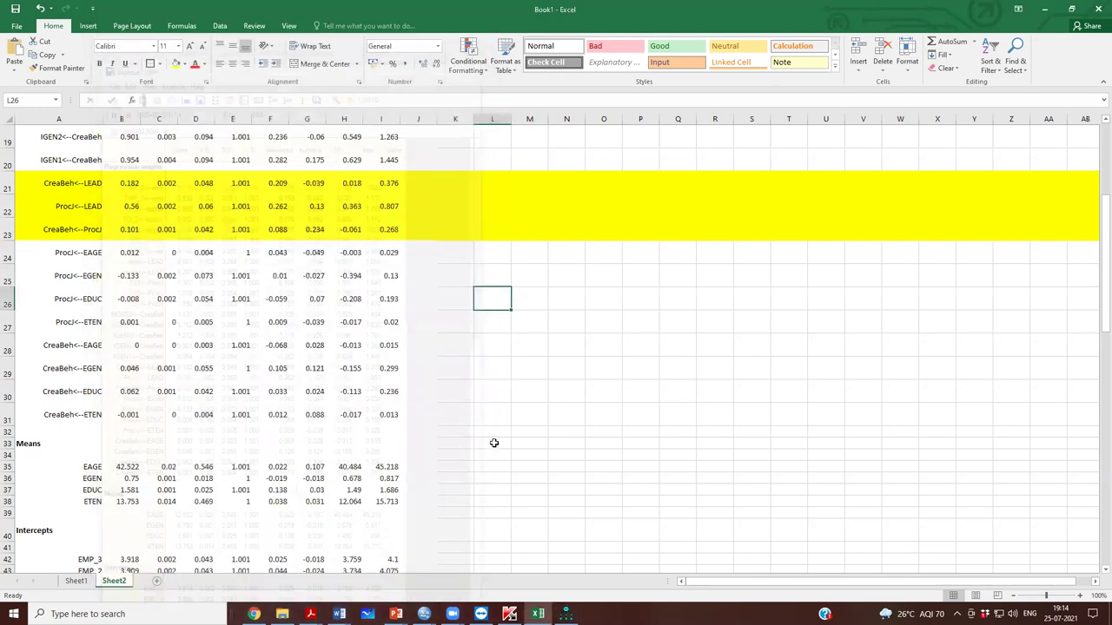
key(alt+Tab)
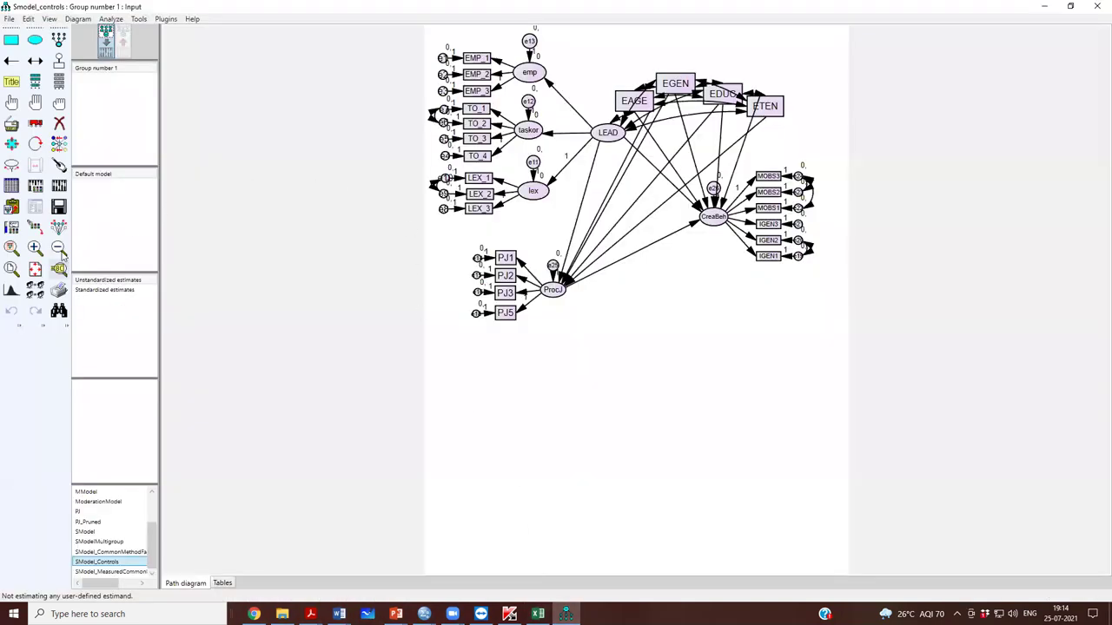
click(57, 186)
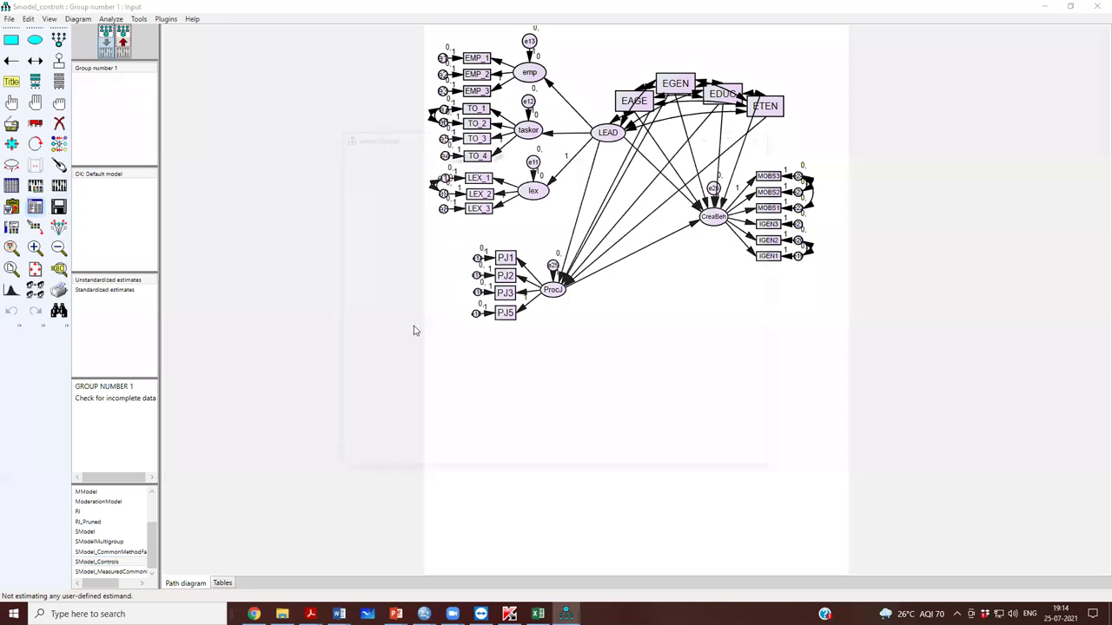
- Show the Estimates text output maximized and select the ten regression weights from ProcJ <--- LEAD down
click(350, 229)
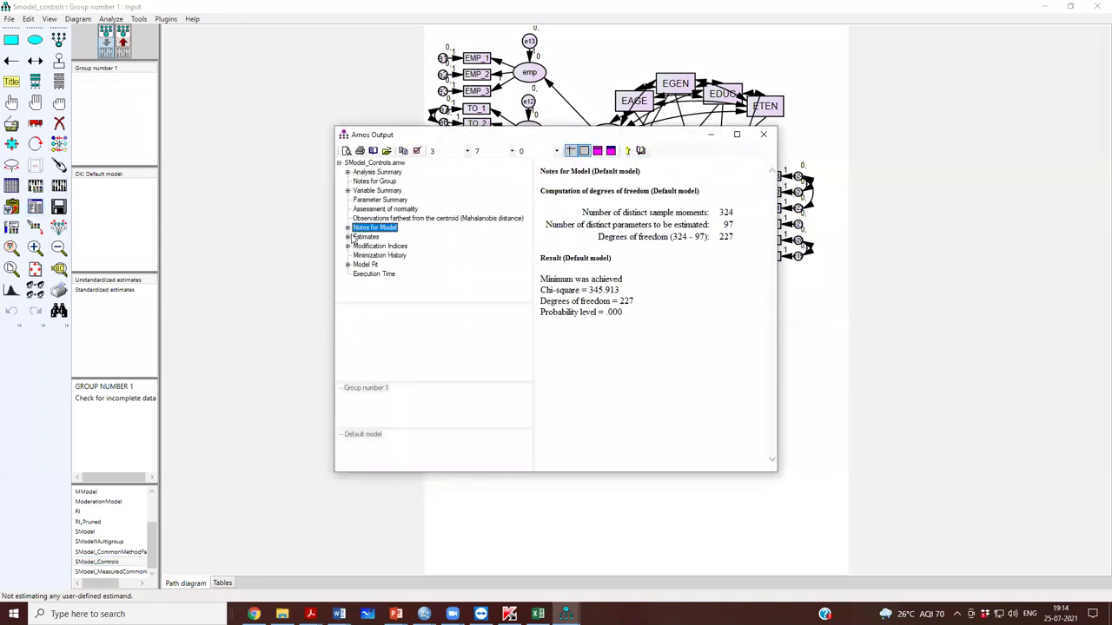
click(352, 238)
click(736, 135)
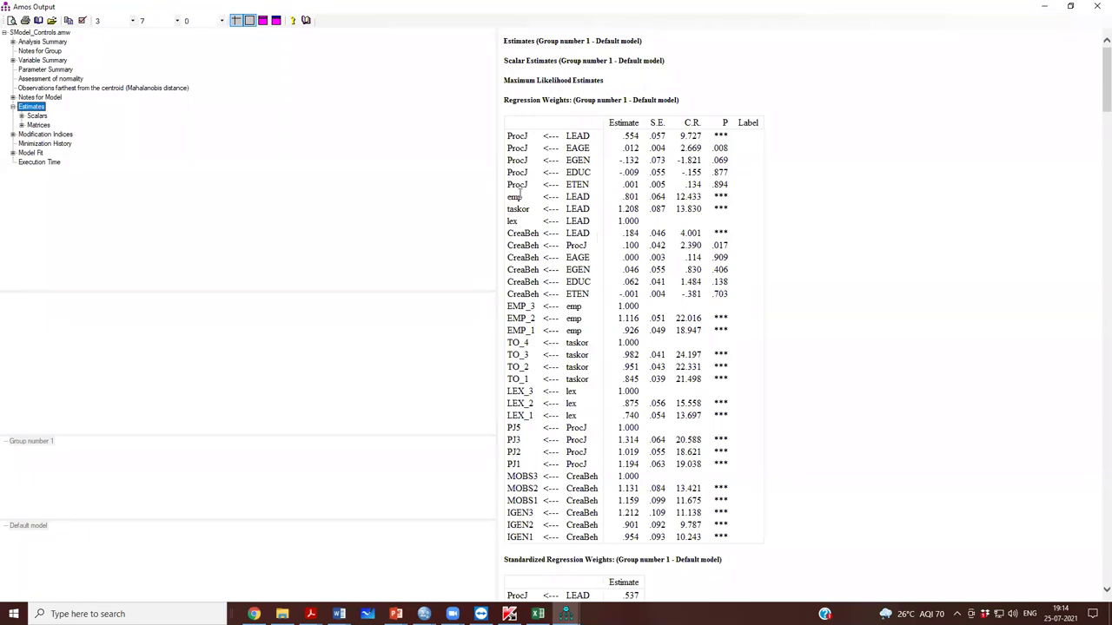
drag(511, 235, 699, 252)
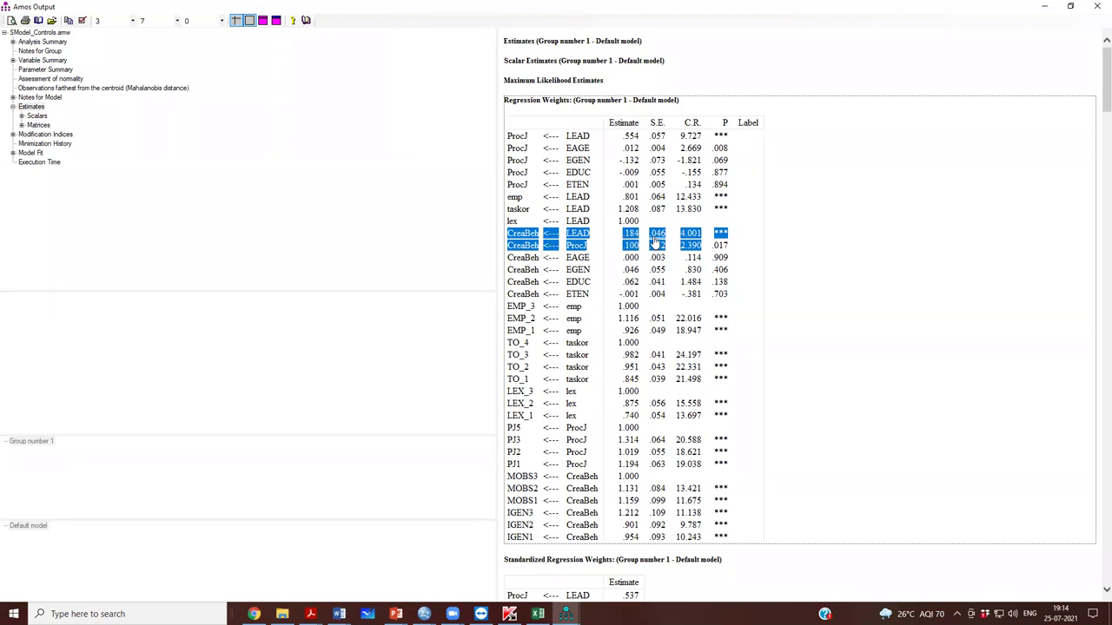
drag(509, 139, 736, 251)
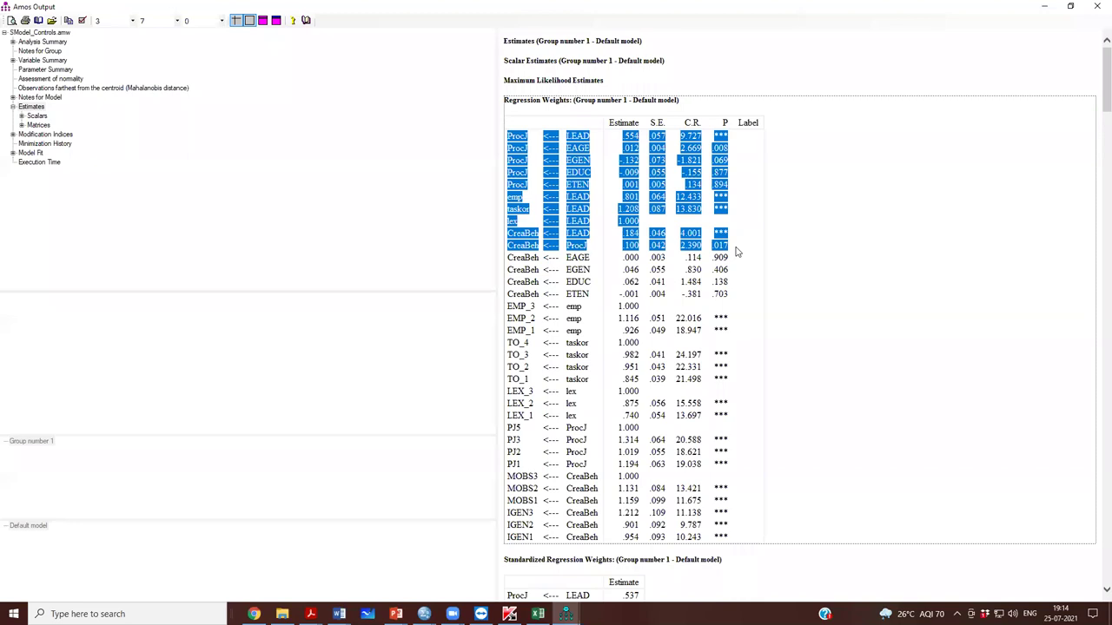
- Paste the maximum-likelihood regression weights into Excel Sheet2 starting at P25
key(alt+Tab)
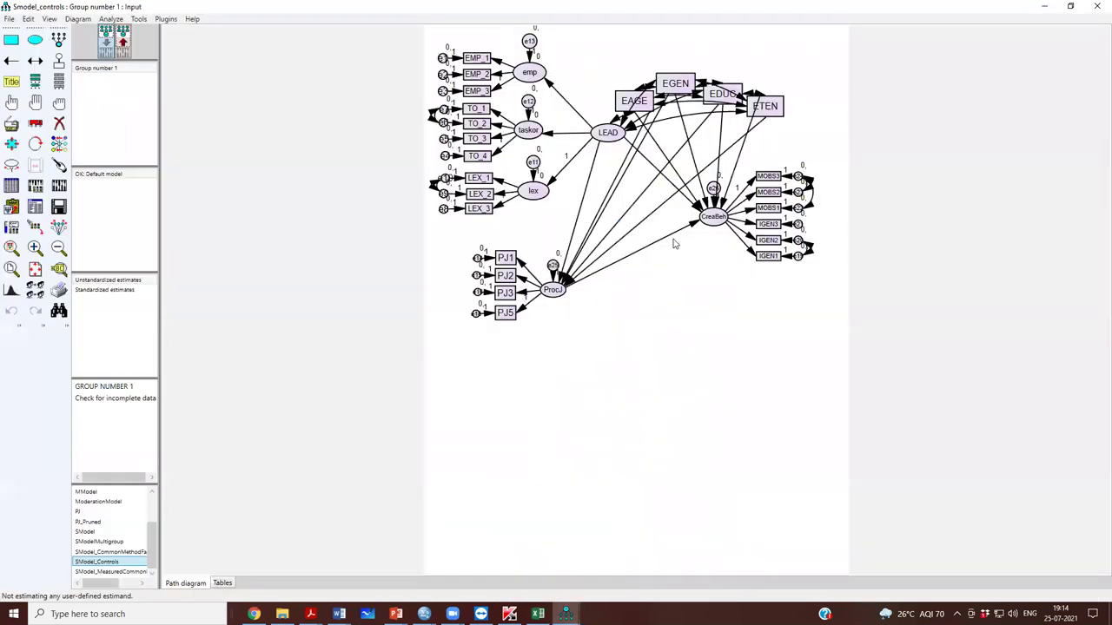
key(alt+Tab)
key(alt+Tab)
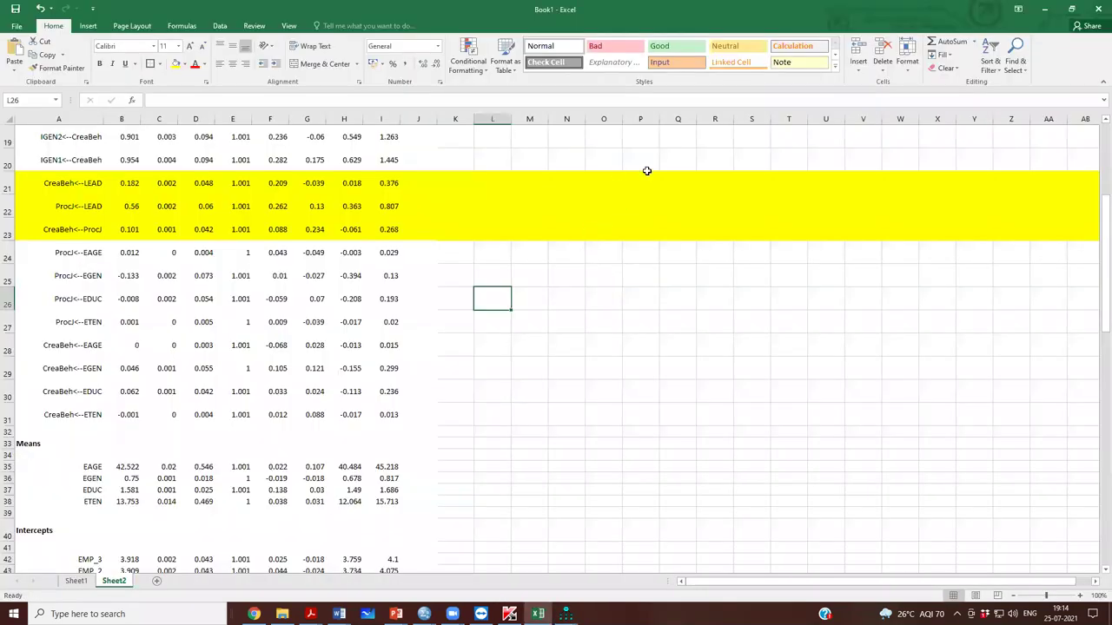
click(649, 270)
text(ProcJ	<---	LEAD	0.554	0.057	9.727	*** ProcJ	<---	EAGE	0.012	0.004	2.669	0.008 ProcJ	<---	EGEN	-0.132	0.073	-1.821	0.069 ProcJ	<---	EDUC	-0.009	0.055	-0.155	0.877 ProcJ	<---	ETEN	0.001	0.005	0.134	0.894 emp	<---	LEAD	0.801	0.064	12.433	*** taskor	<---	LEAD	1.208	0.087	13.83	*** lex	<---	LEAD	1			 CreaBeh	<---	LEAD	0.184	0.046	4.001	*** CreaBeh	<---	ProcJ	0.1	0.042	2.39	0.017)
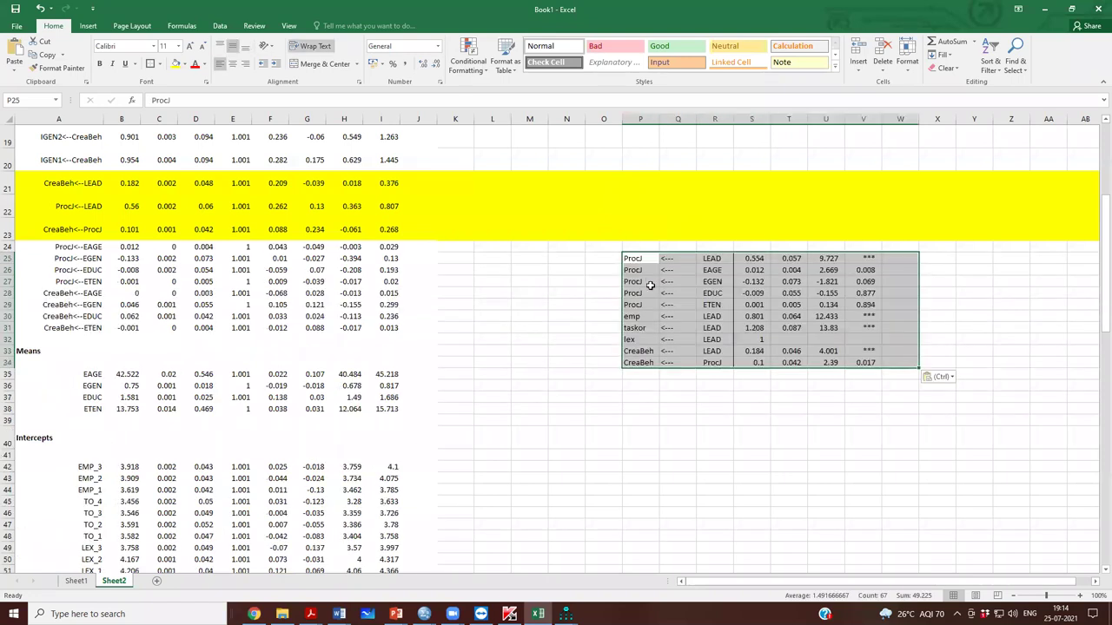
click(653, 308)
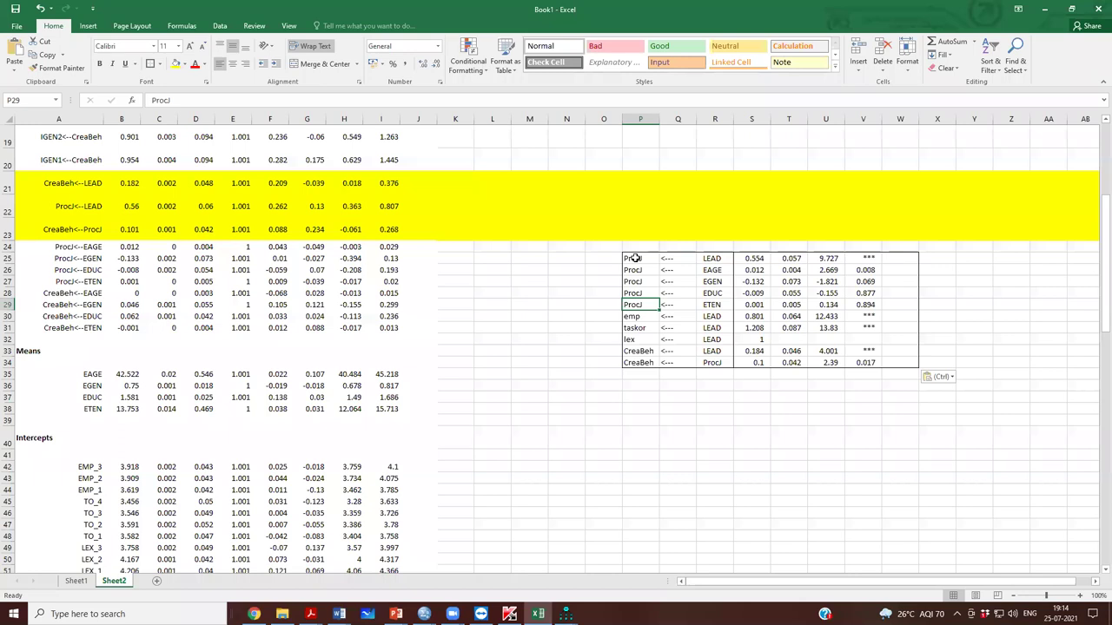
- Copy the ML ProcJ <--- LEAD row P25:V25 beside its yellow Bayesian row 22
drag(635, 258, 871, 254)
key(ctrl+c)
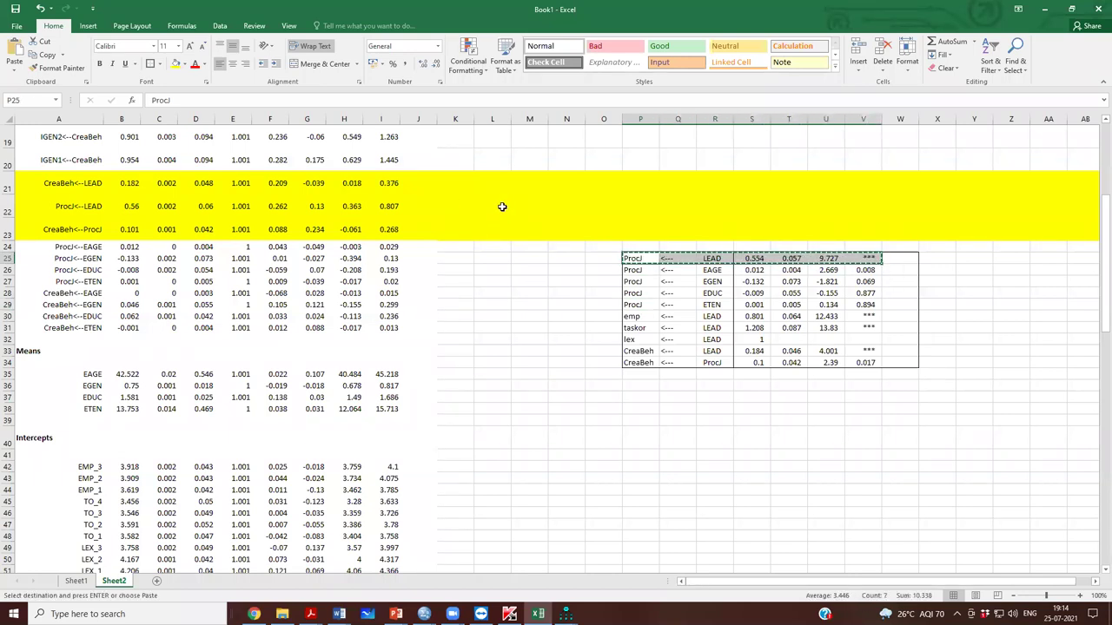
click(502, 207)
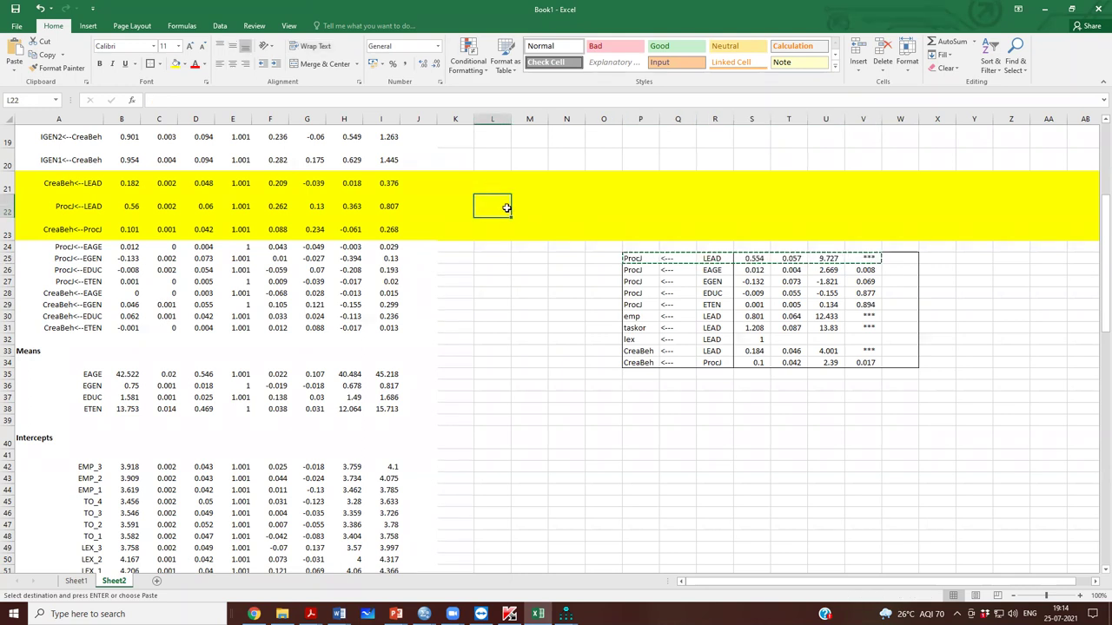
key(ctrl+v)
click(530, 280)
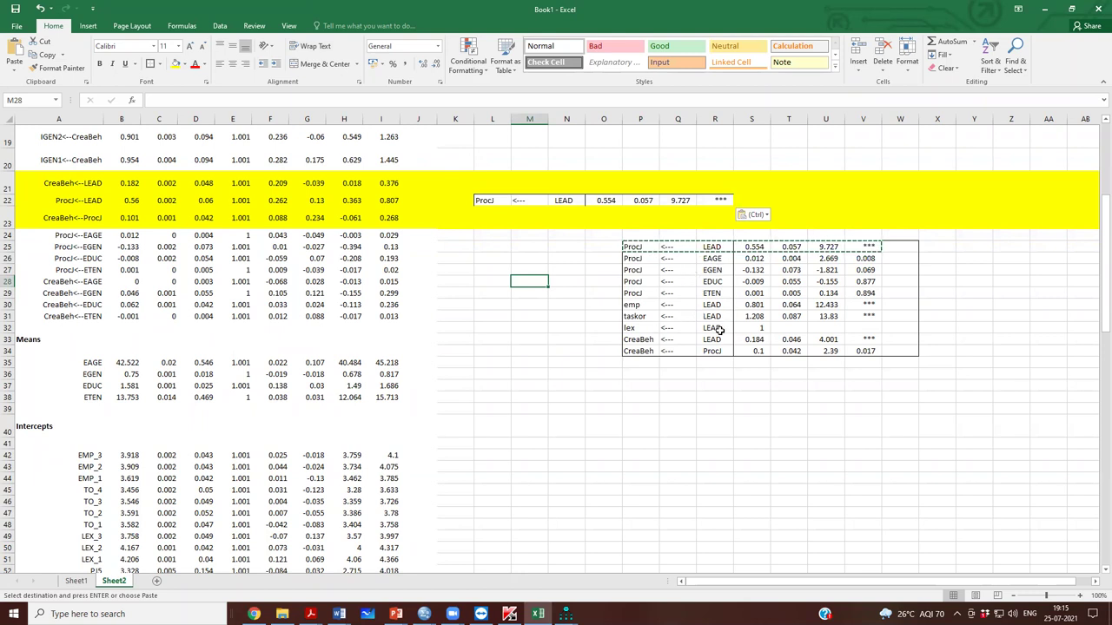
- Copy the ML CreaBeh <--- ProcJ row into row 23 and CreaBeh <--- LEAD into row 21
drag(634, 352, 877, 352)
key(ctrl+c)
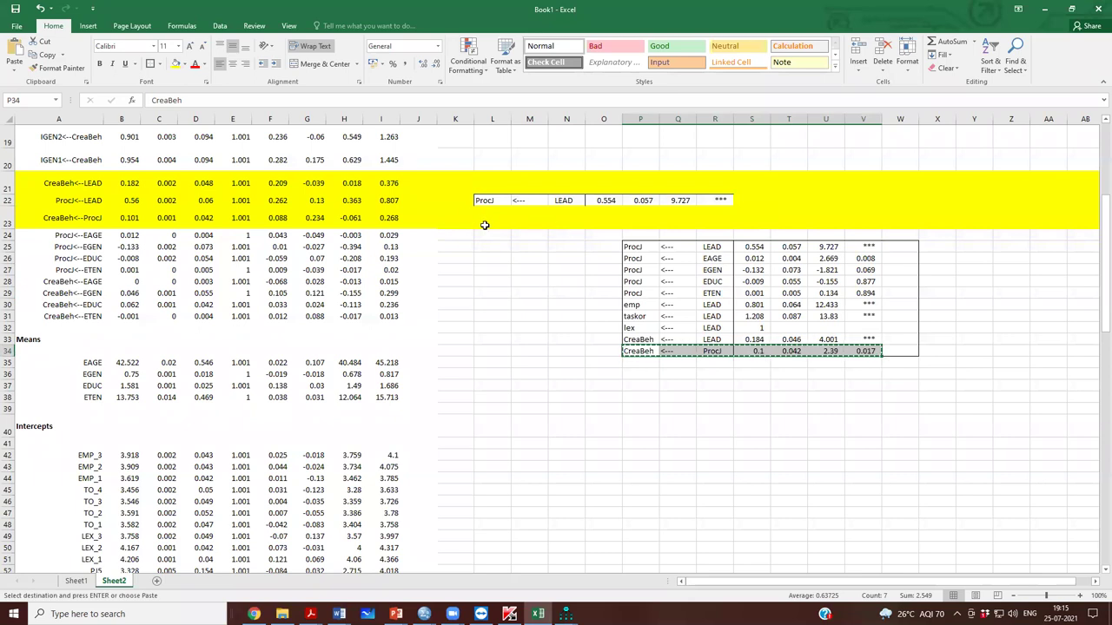
click(486, 216)
key(ctrl+v)
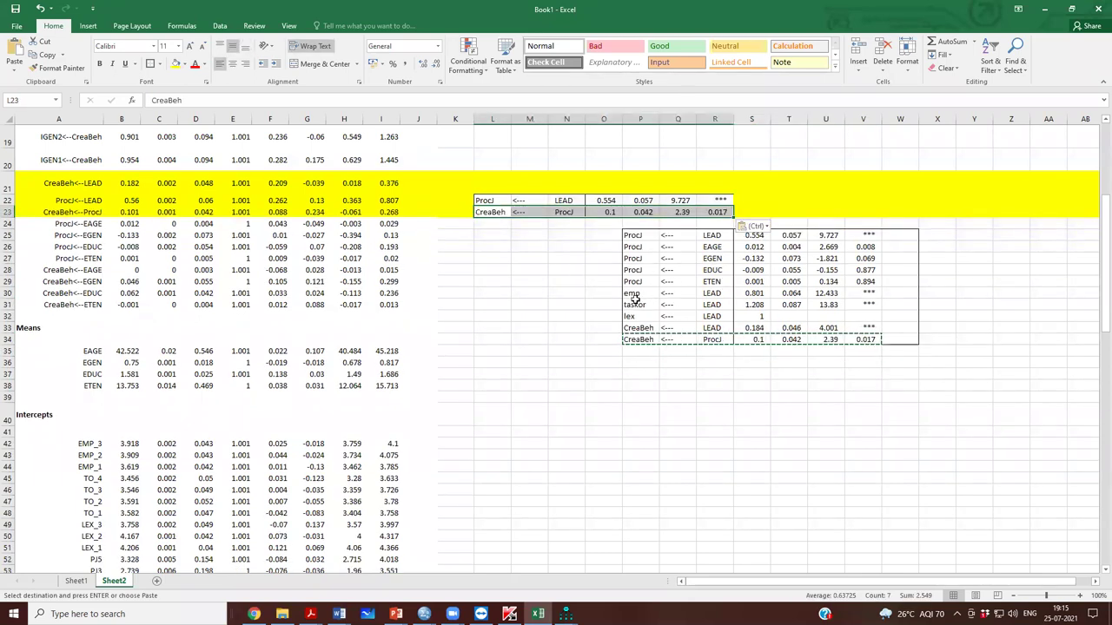
drag(634, 236, 825, 236)
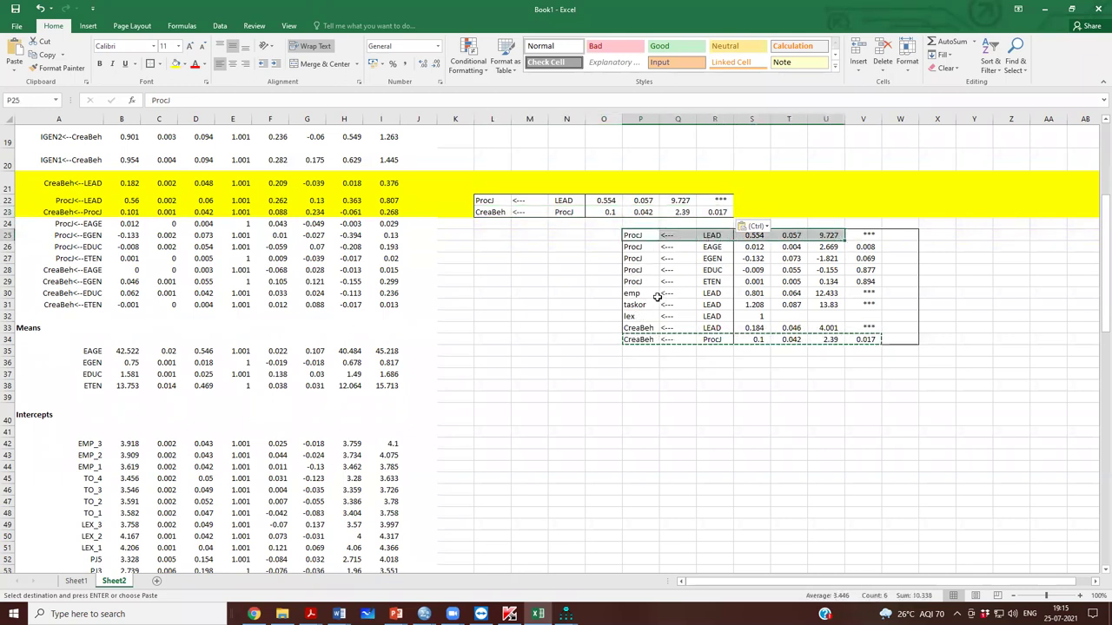
drag(642, 327, 873, 327)
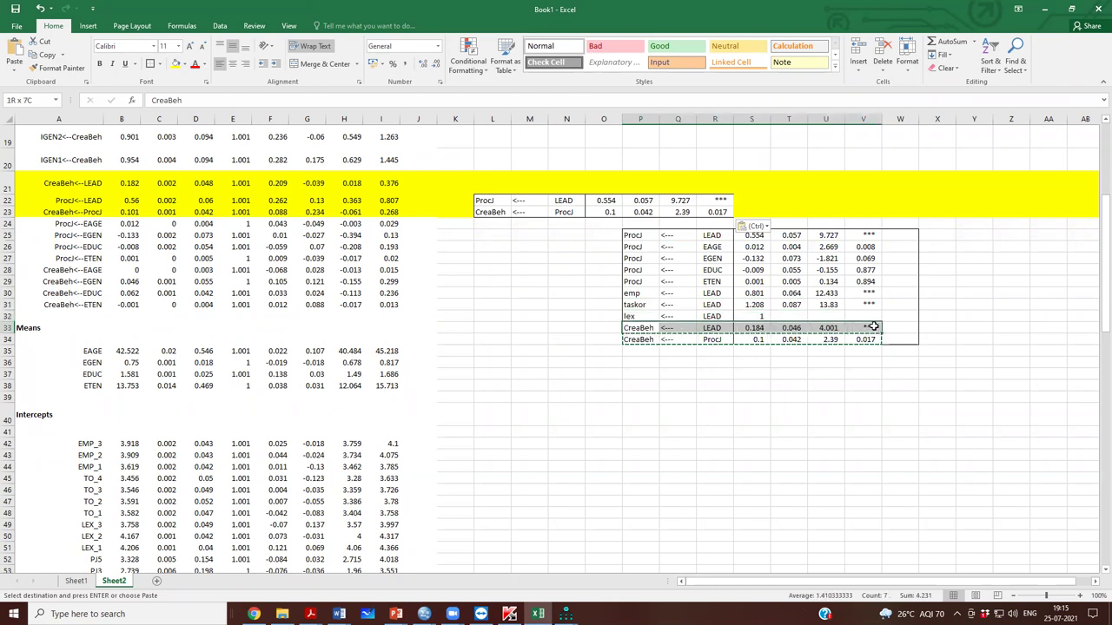
key(ctrl+c)
click(493, 189)
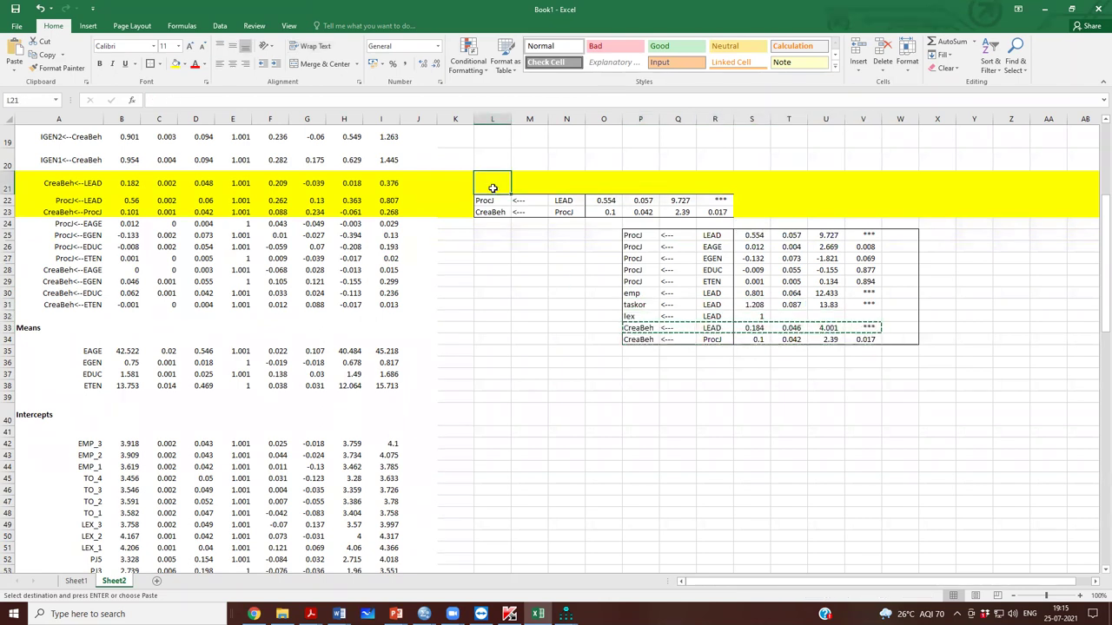
key(ctrl+v)
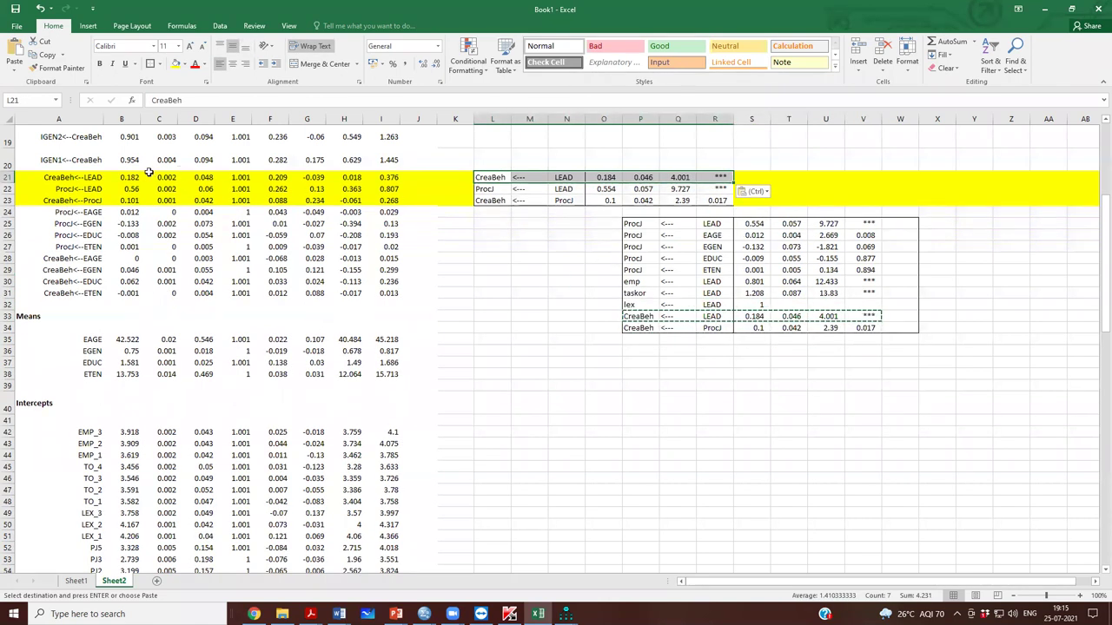
scroll(122, 200, up, 3)
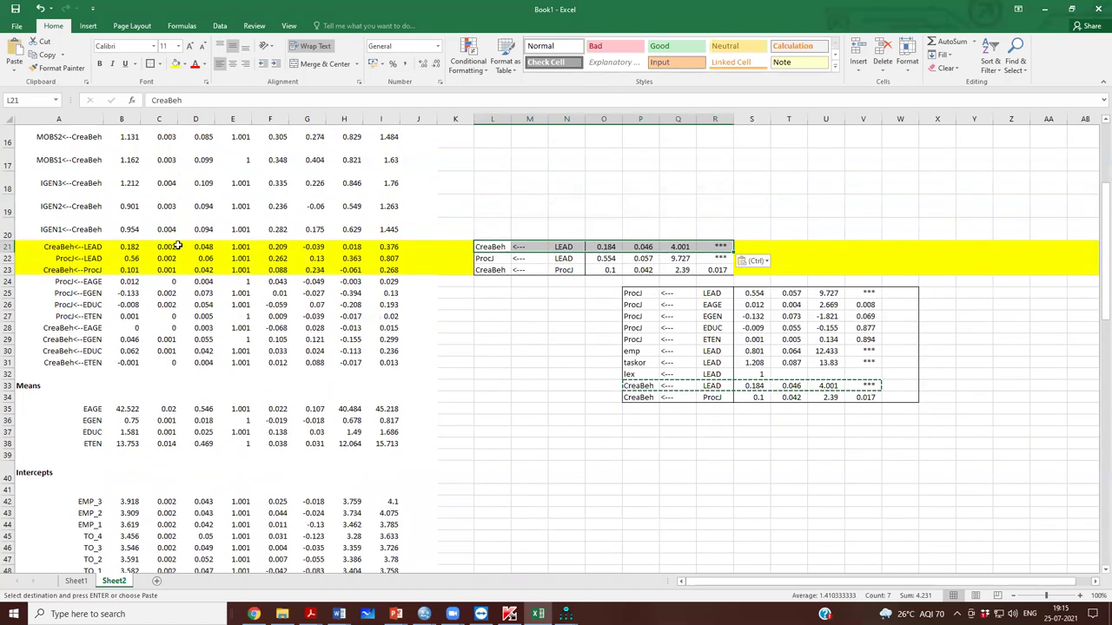
click(179, 248)
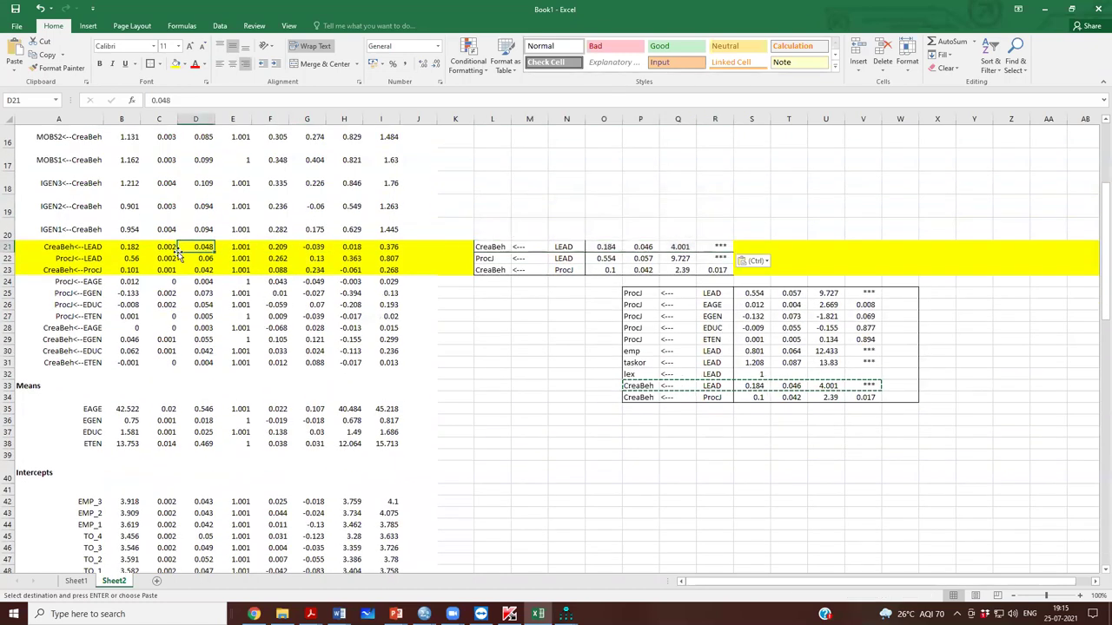
click(502, 249)
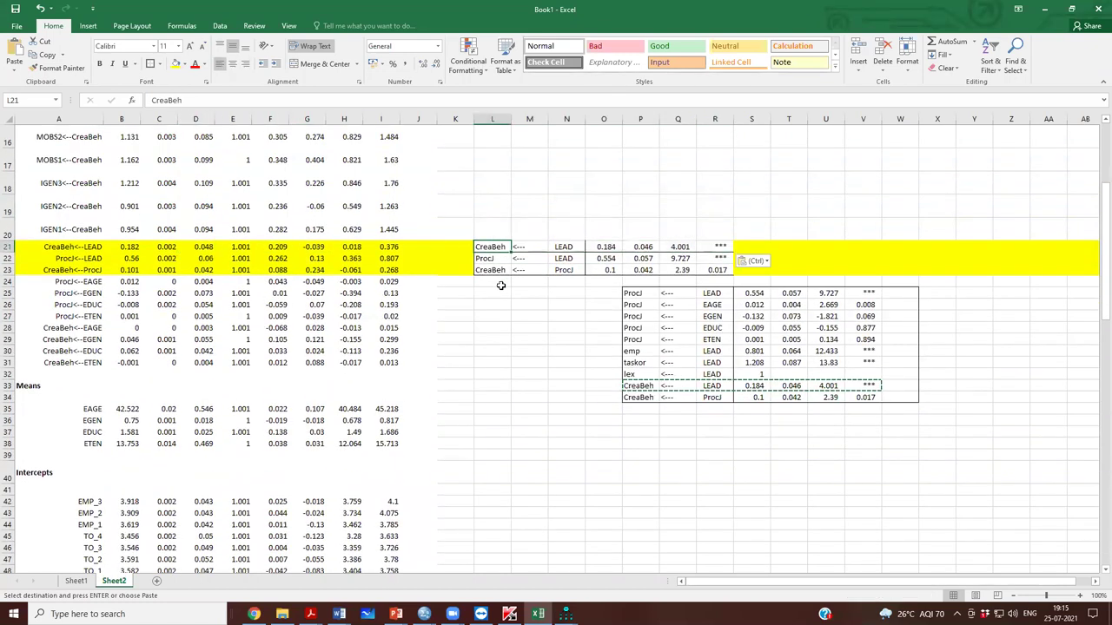
click(137, 246)
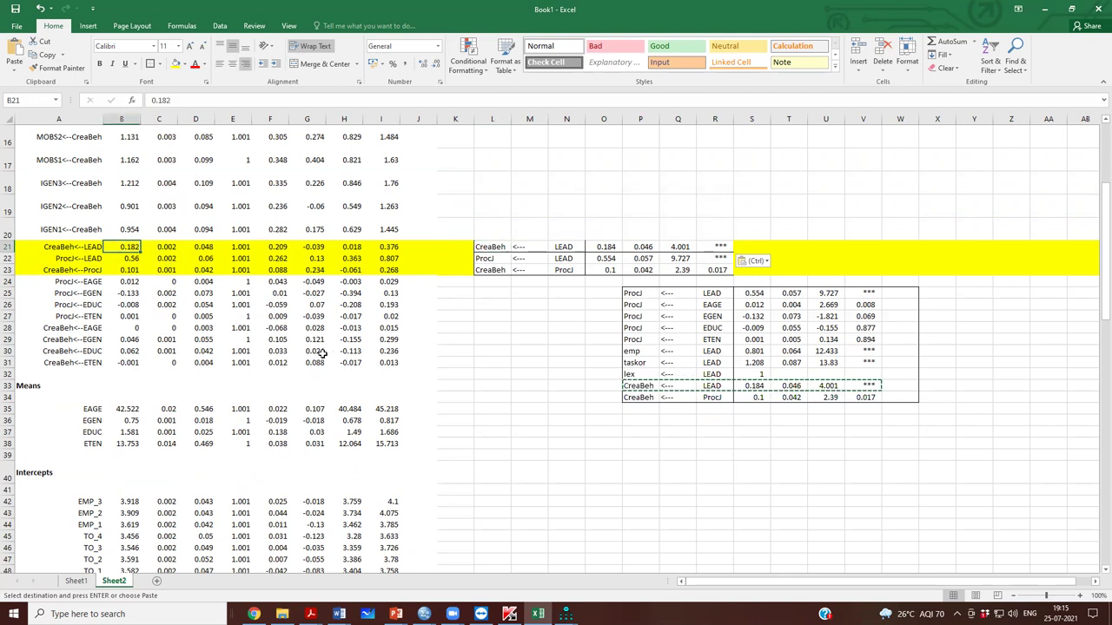
click(613, 248)
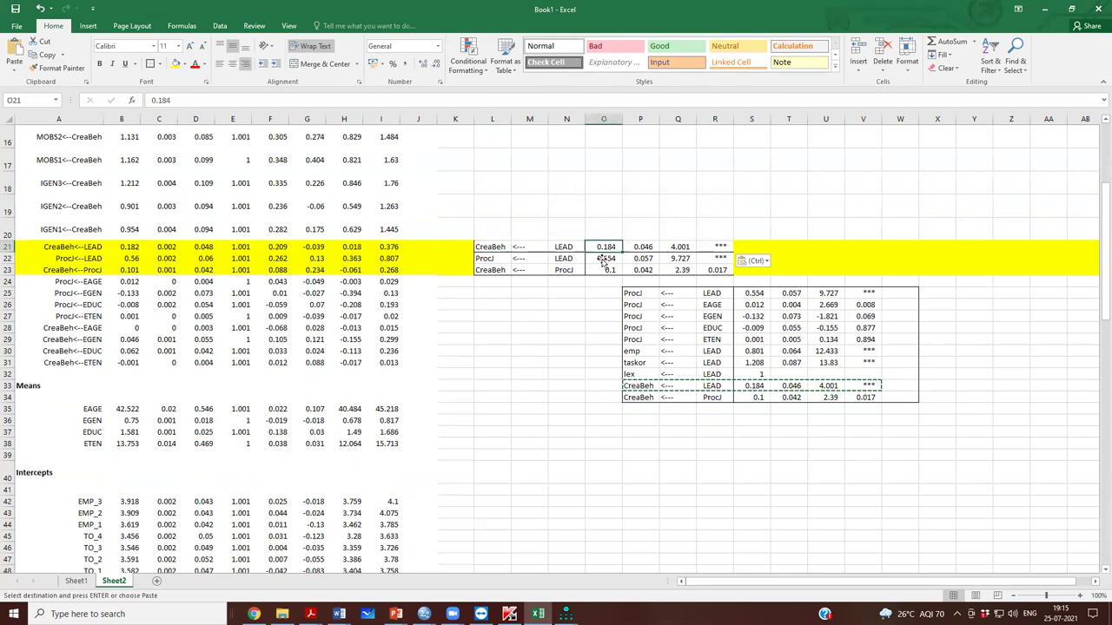
click(132, 258)
click(608, 259)
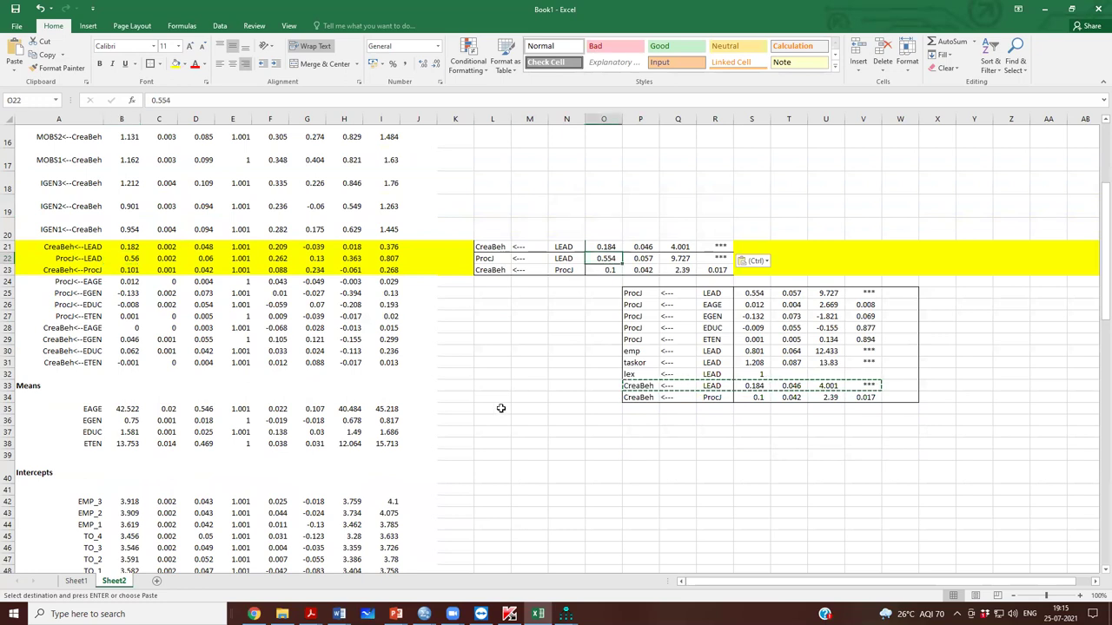
click(117, 269)
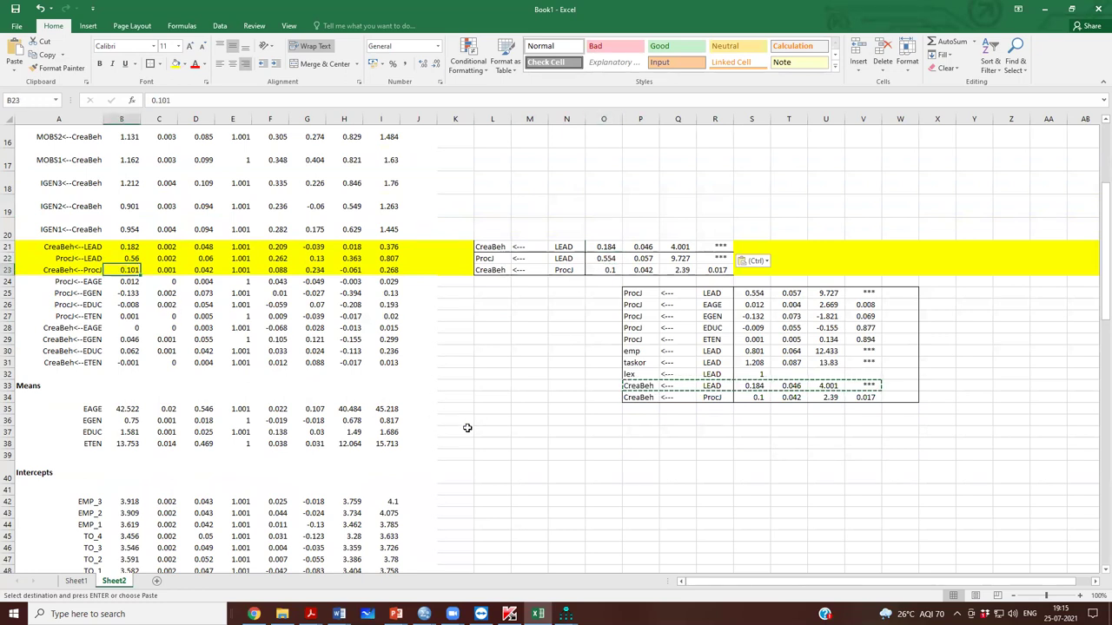
click(593, 268)
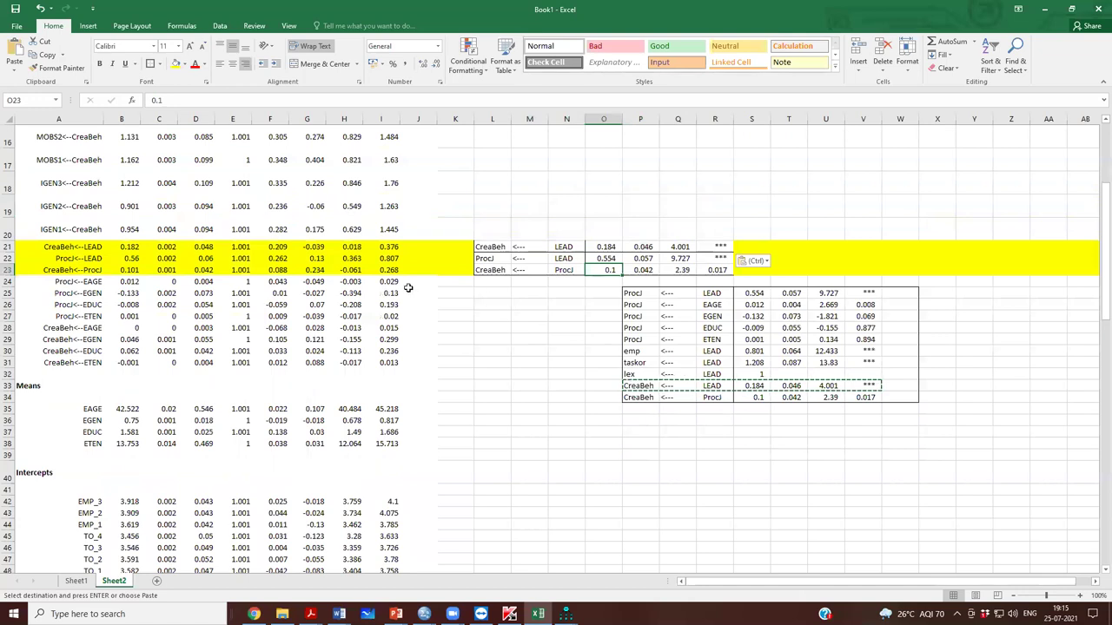
drag(65, 249, 398, 273)
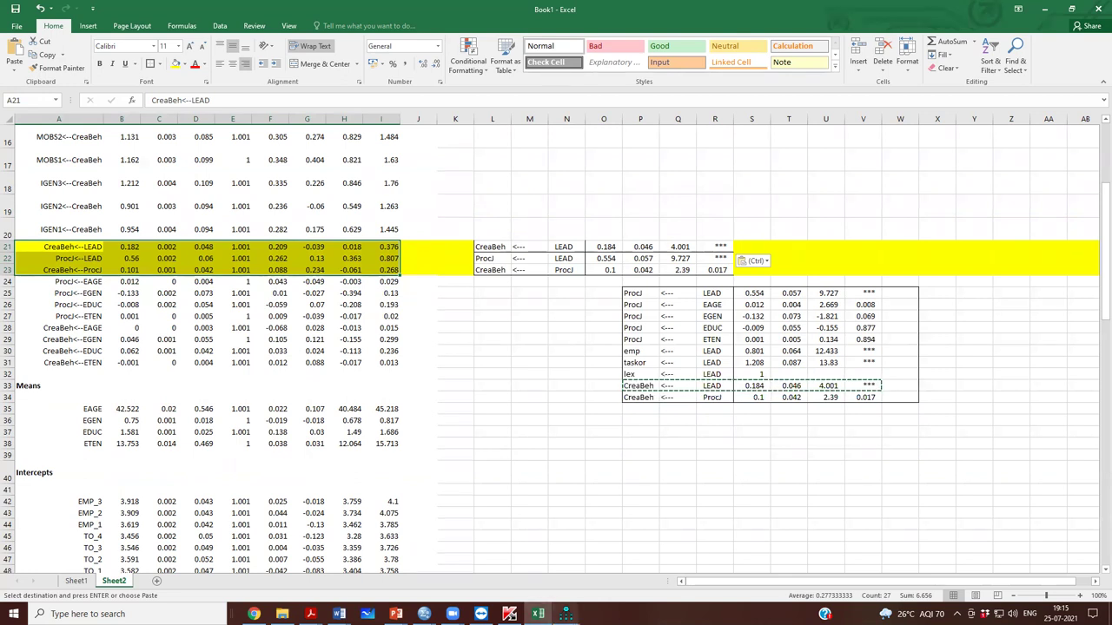
click(566, 614)
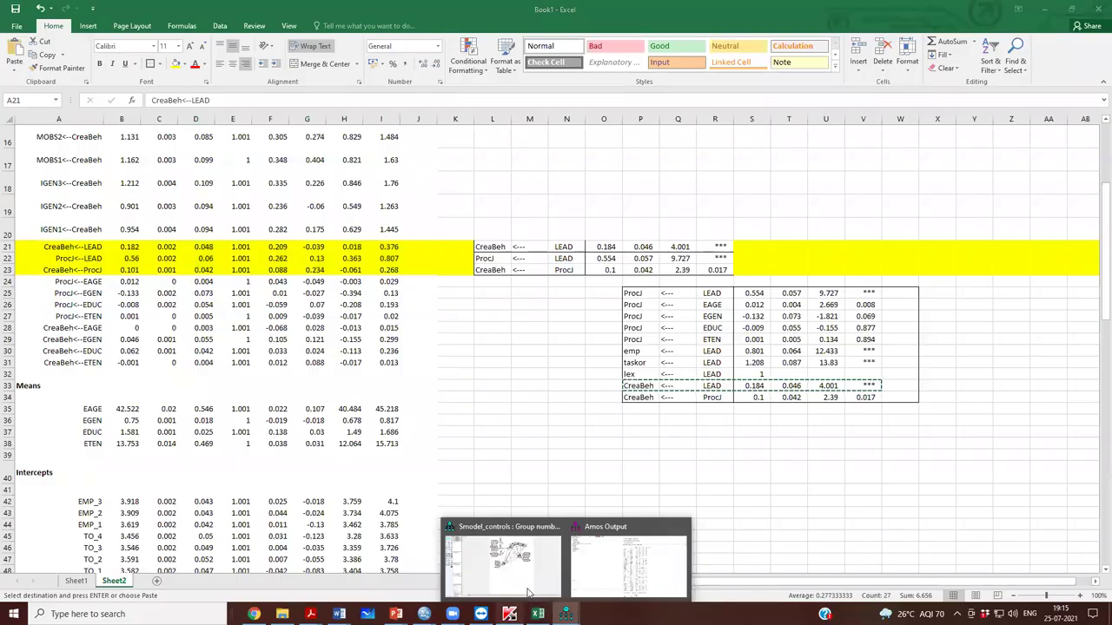
click(527, 593)
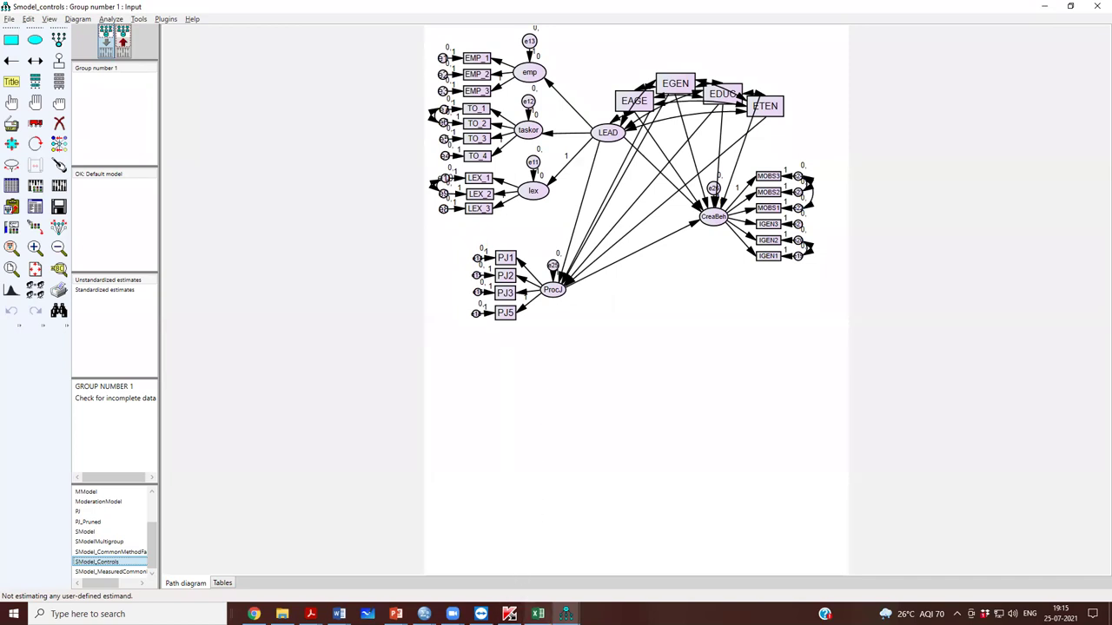
mouse_move(565, 614)
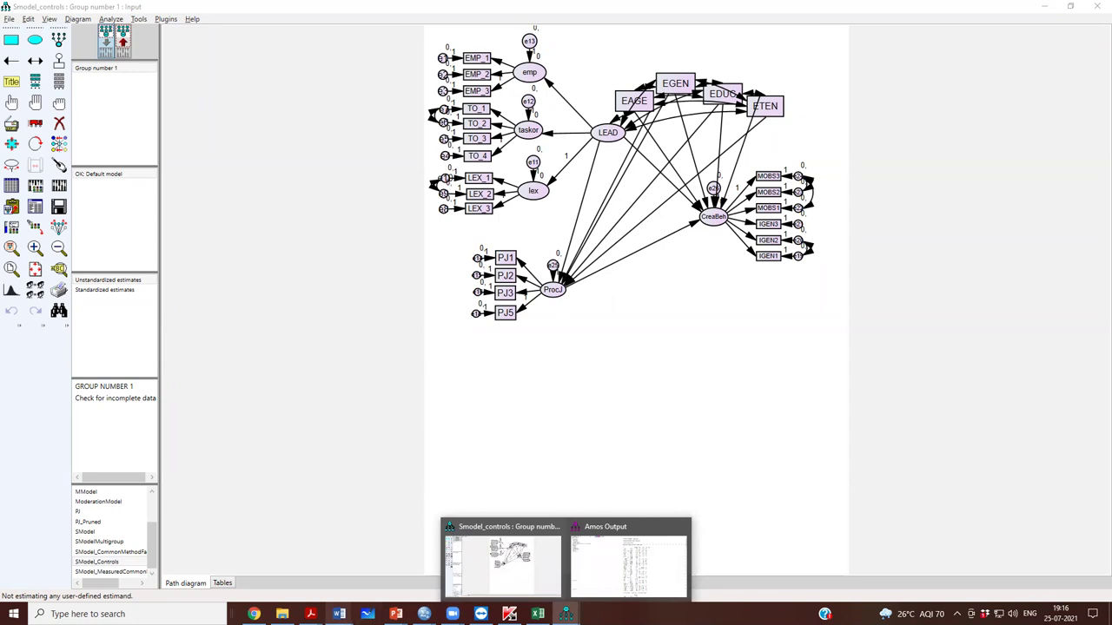
click(537, 614)
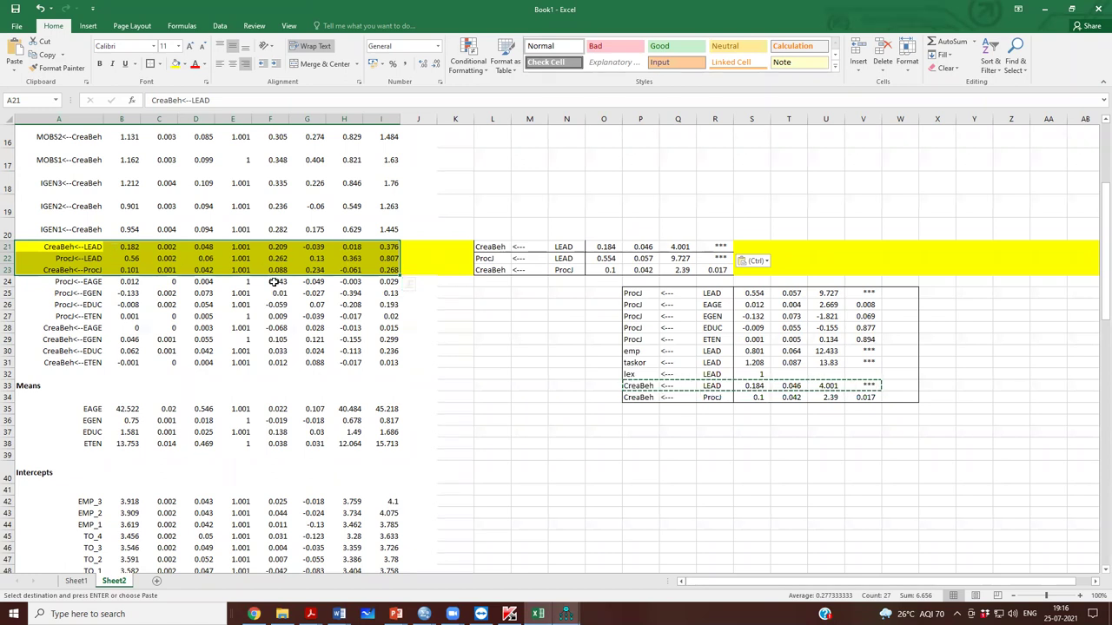
drag(124, 247, 163, 267)
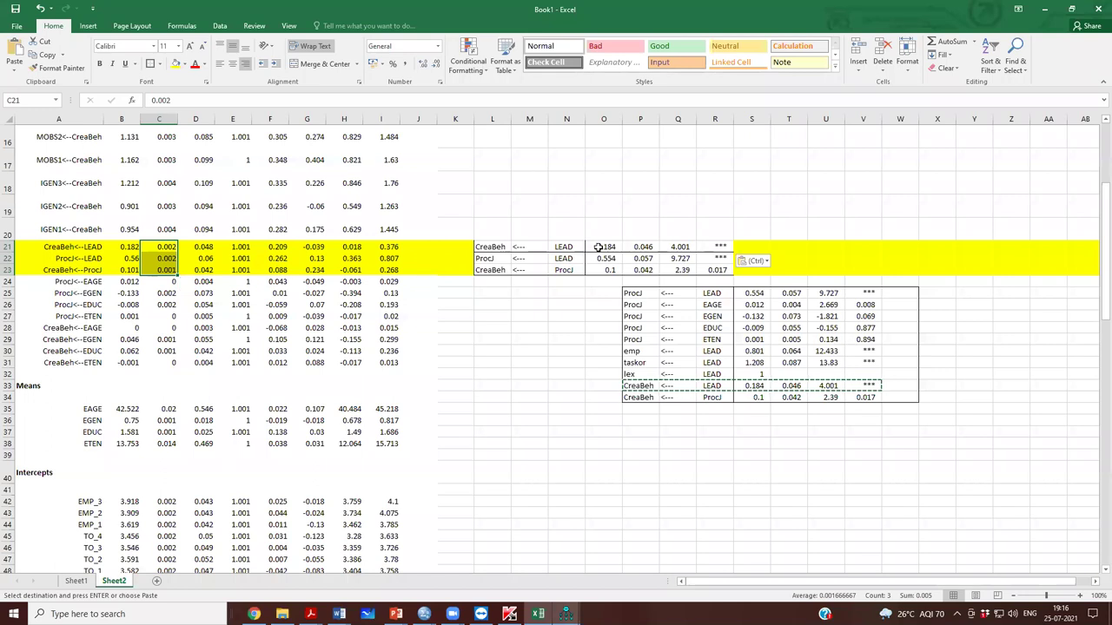
drag(597, 247, 639, 270)
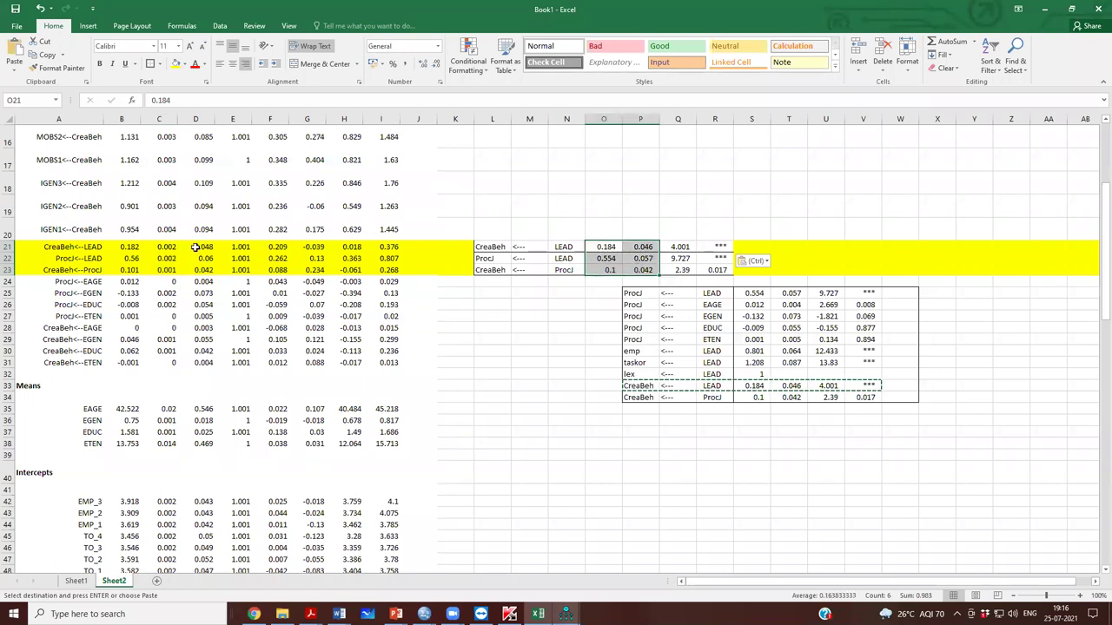
drag(198, 247, 198, 270)
scroll(201, 250, up, 5)
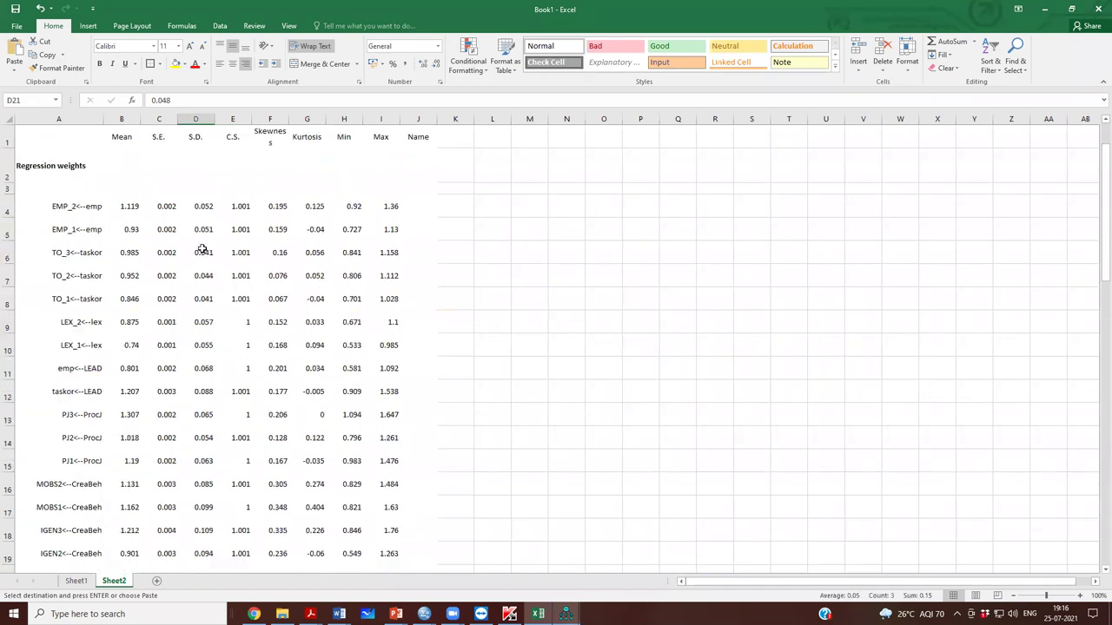
click(193, 139)
scroll(248, 314, down, 5)
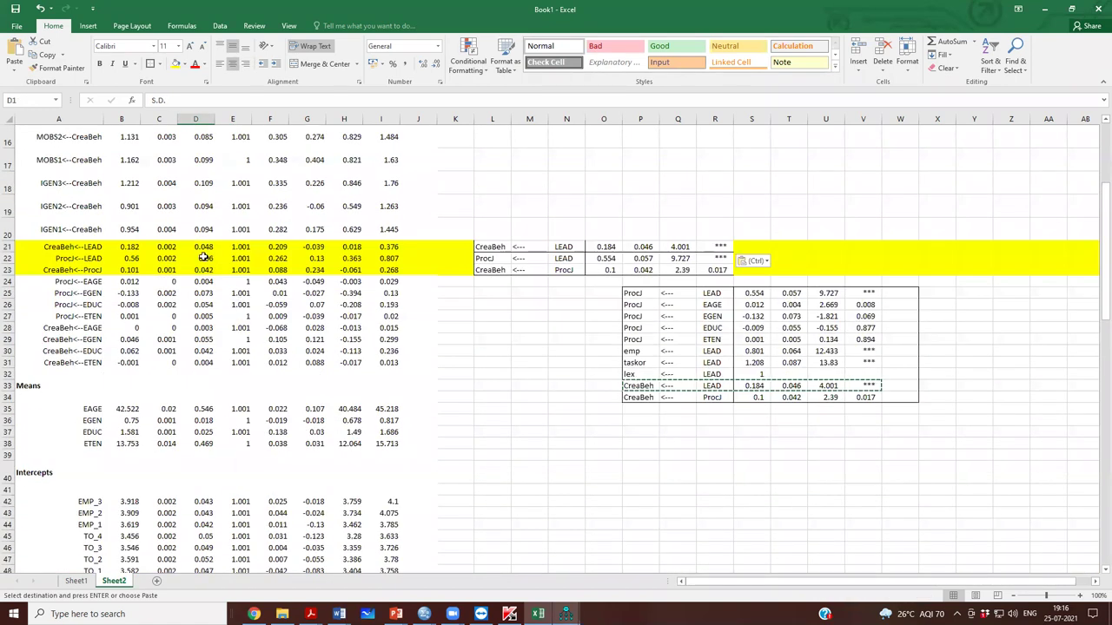
drag(202, 247, 202, 258)
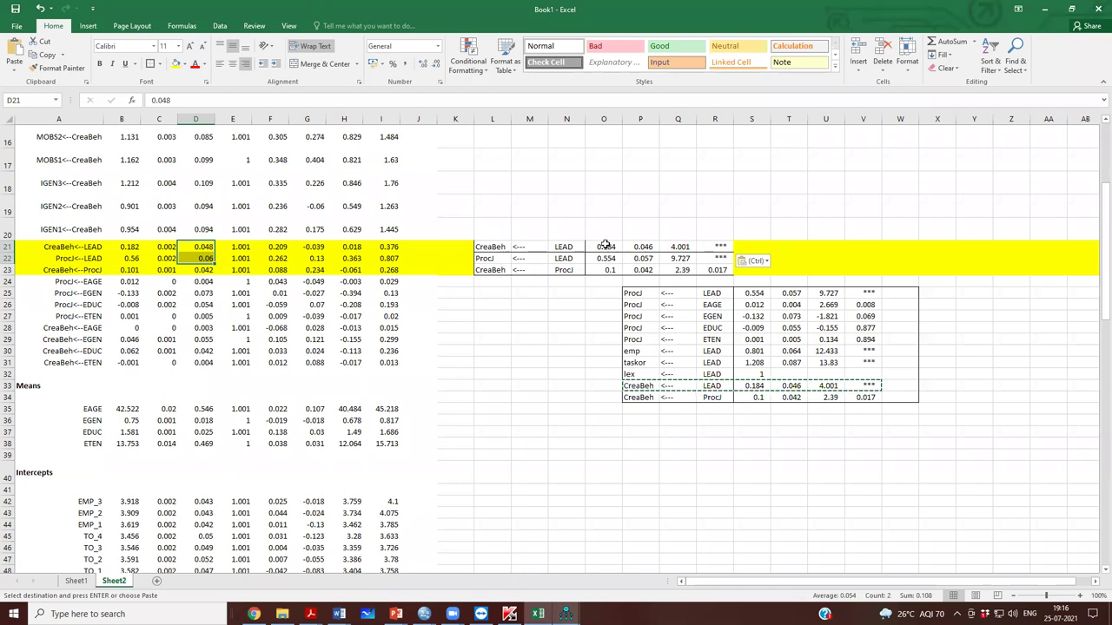
drag(605, 247, 606, 268)
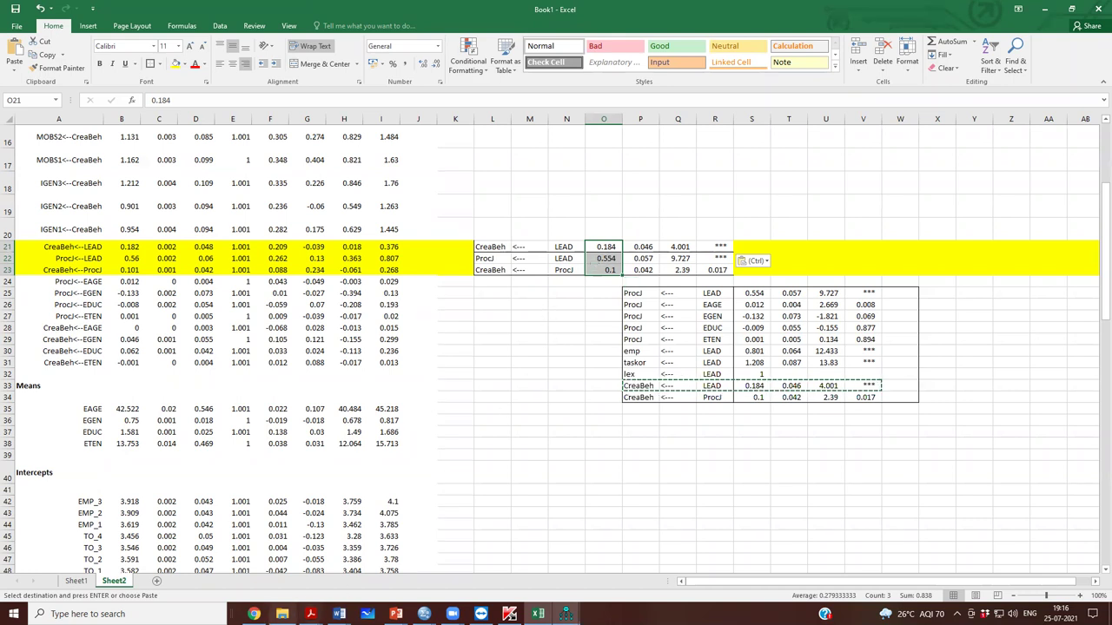
- Scroll the AMOS book PDF in Chrome up to page 172, 'The AMOS approach to analysis of categorical variables'
click(254, 614)
scroll(511, 265, up, 5)
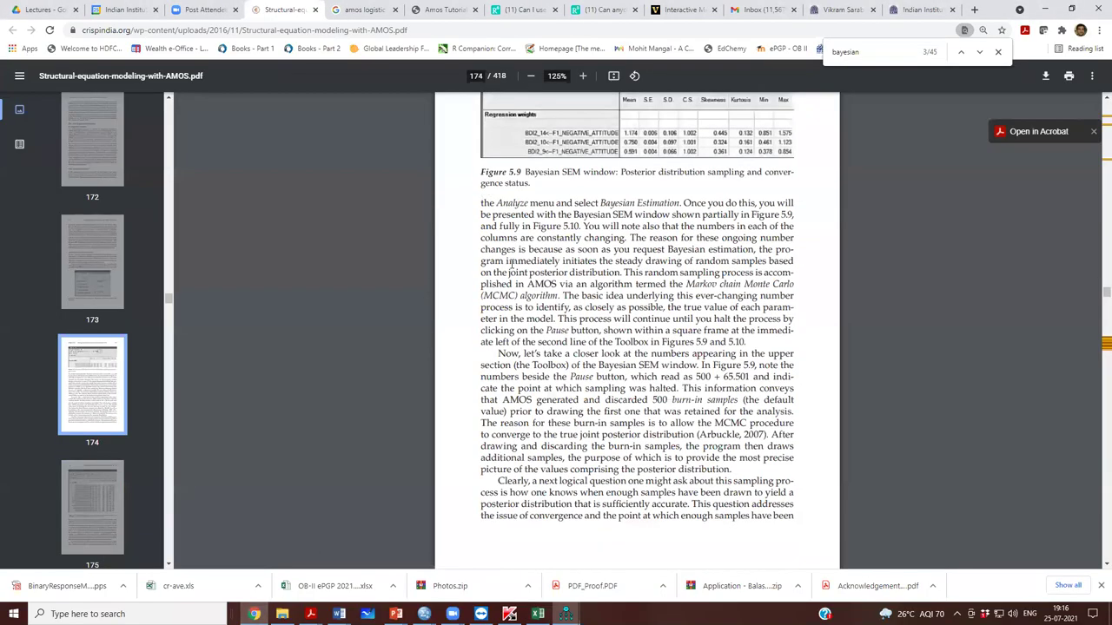
scroll(511, 265, up, 15)
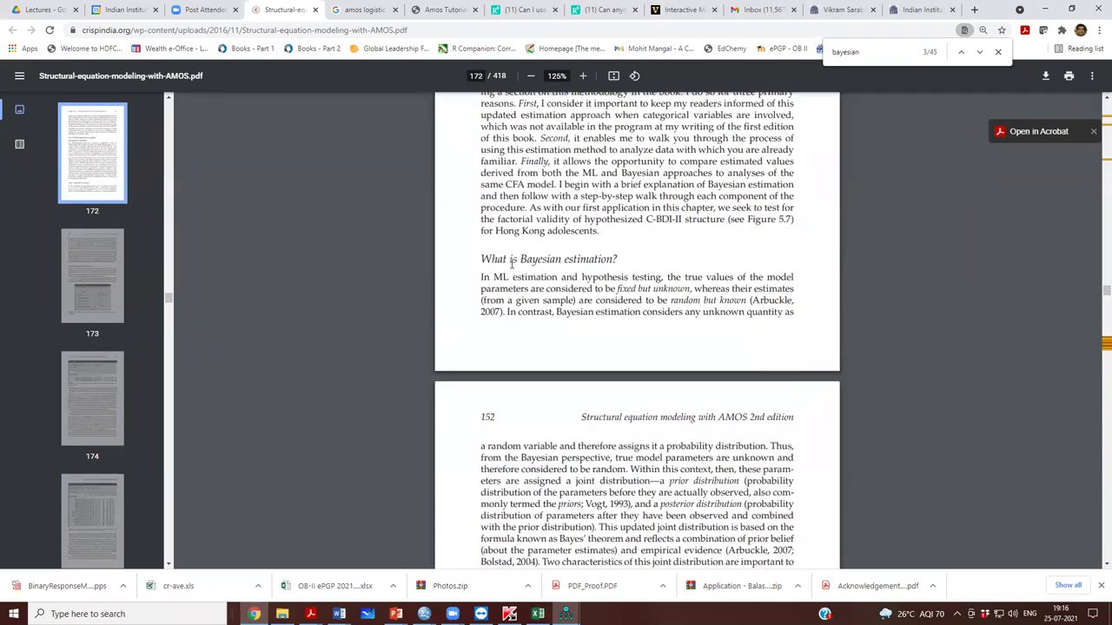
scroll(511, 265, up, 4)
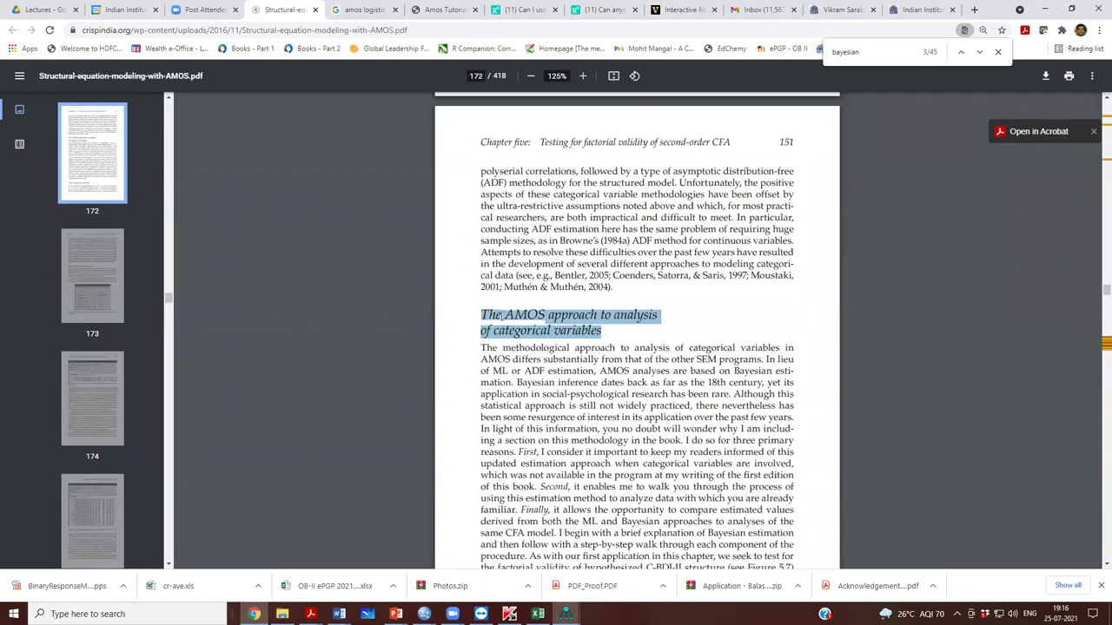